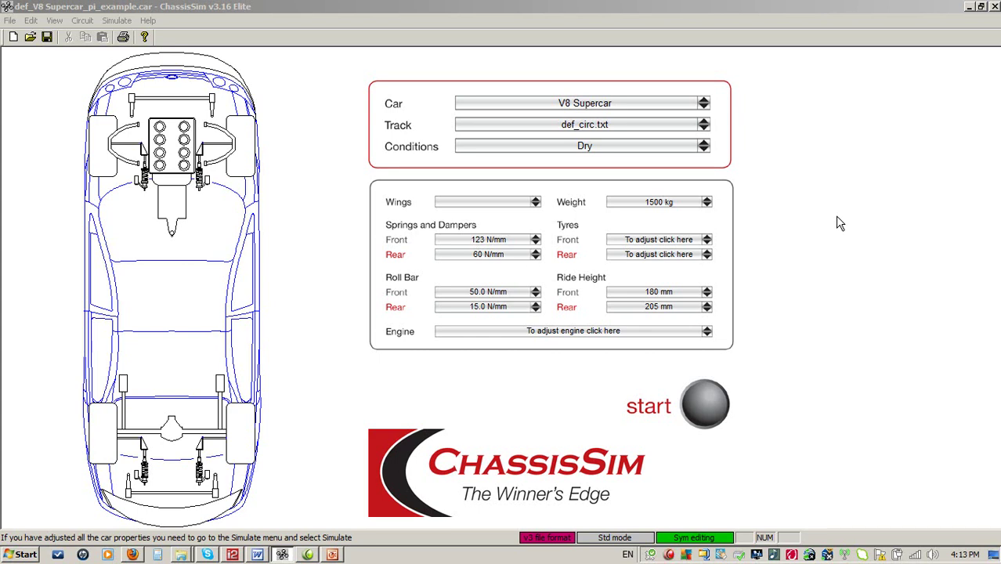
{"action": "left_click", "coordinate": [578, 7]}
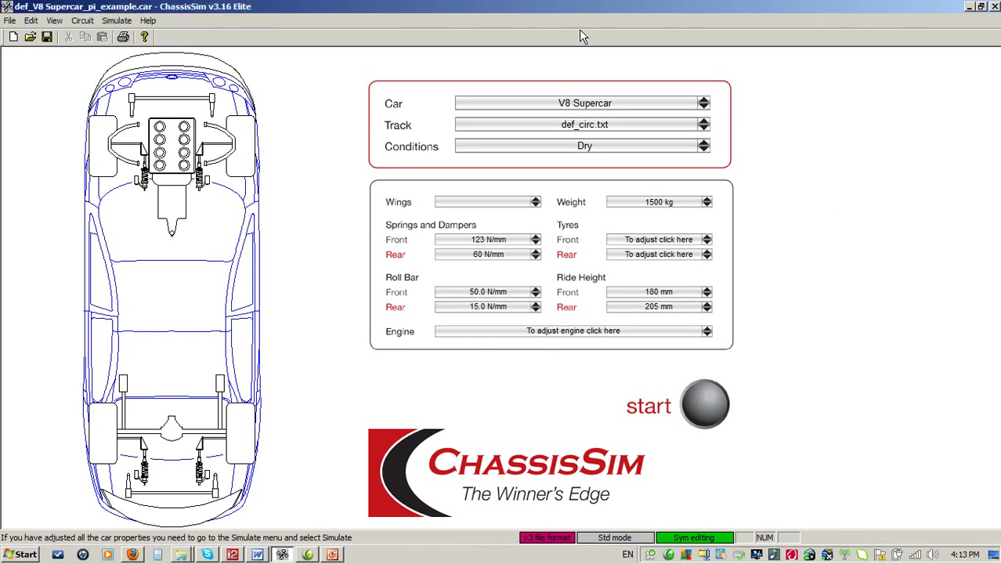
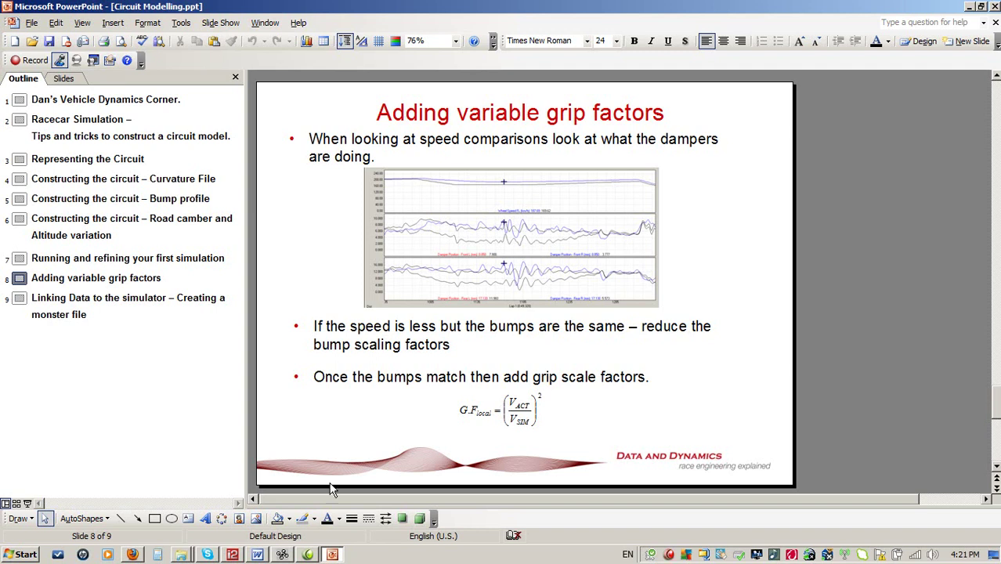
- Leave the grip-factors slide and bring up ChassisSim's V8 Supercar setup on def_circ.txt
{"action": "left_click", "coordinate": [282, 555]}
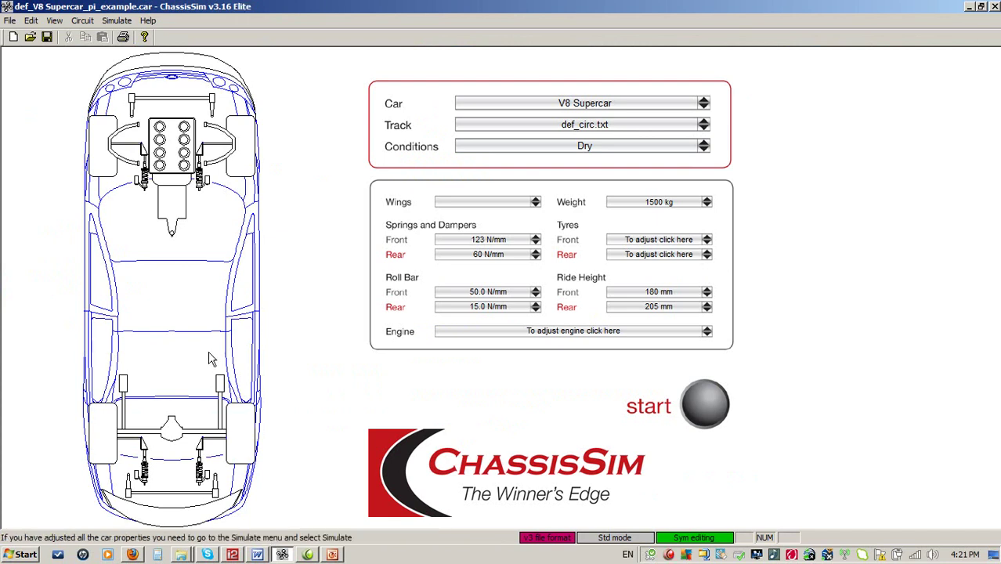
{"action": "left_click", "coordinate": [180, 556]}
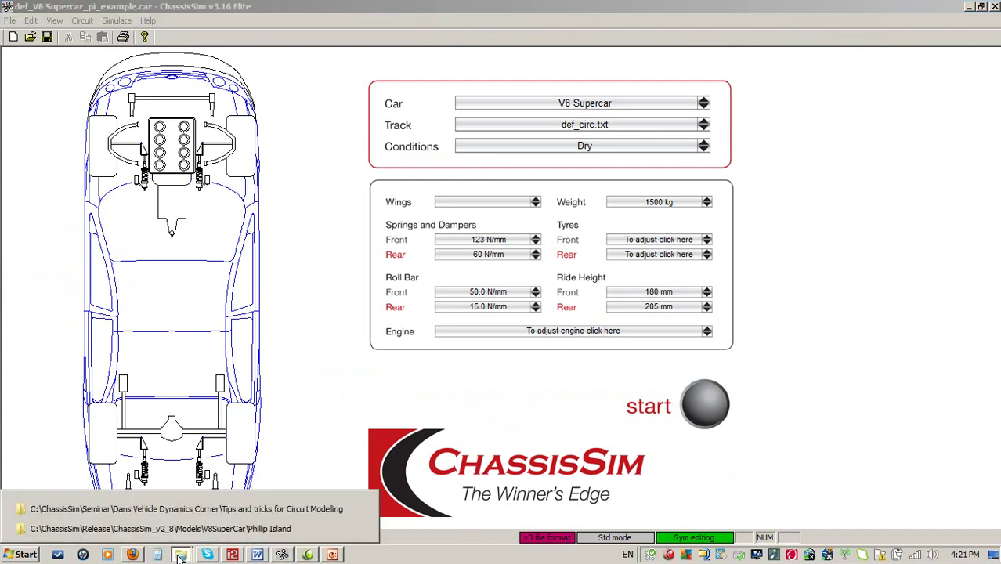
{"action": "left_click", "coordinate": [259, 529]}
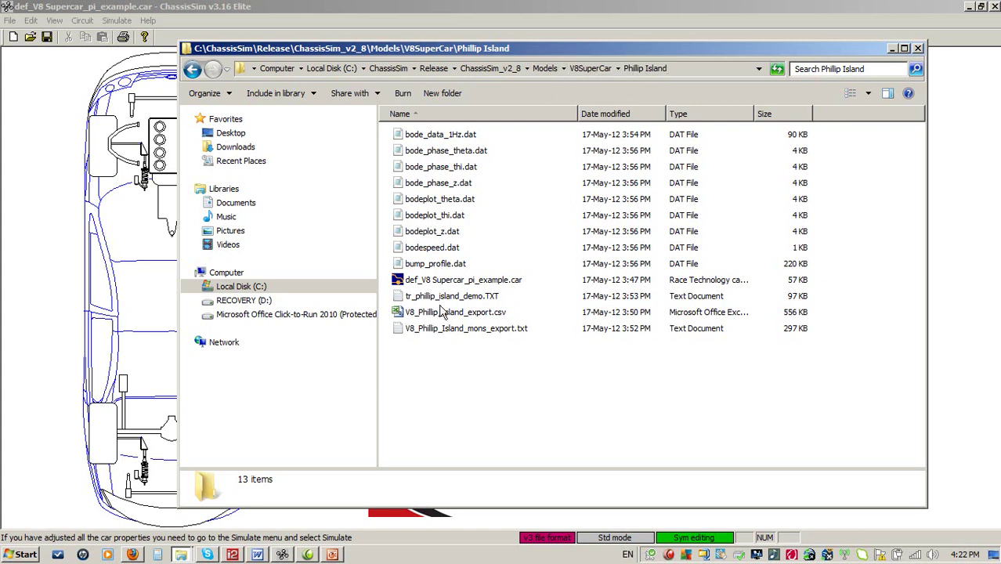
{"action": "left_click", "coordinate": [458, 284]}
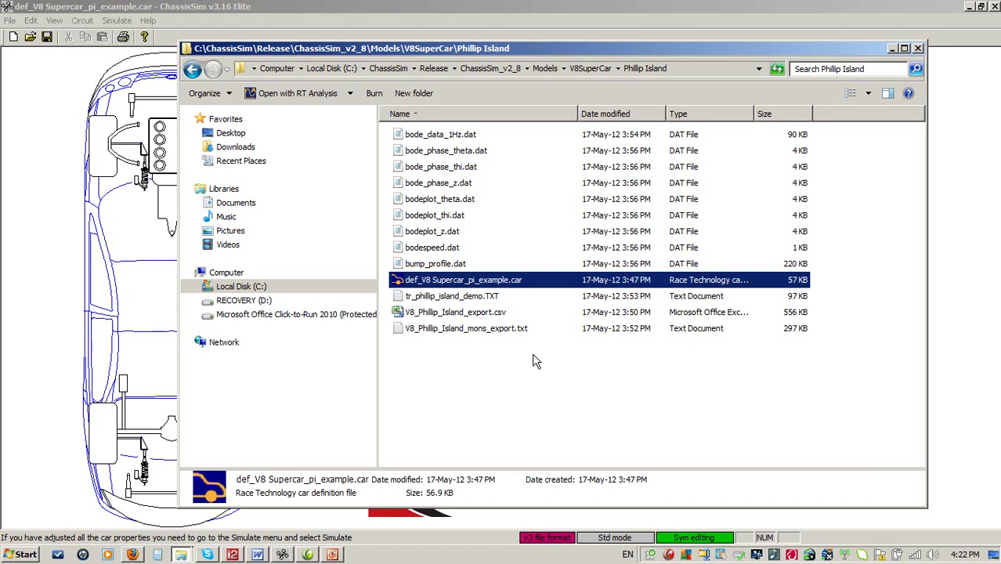
{"action": "left_click", "coordinate": [481, 330]}
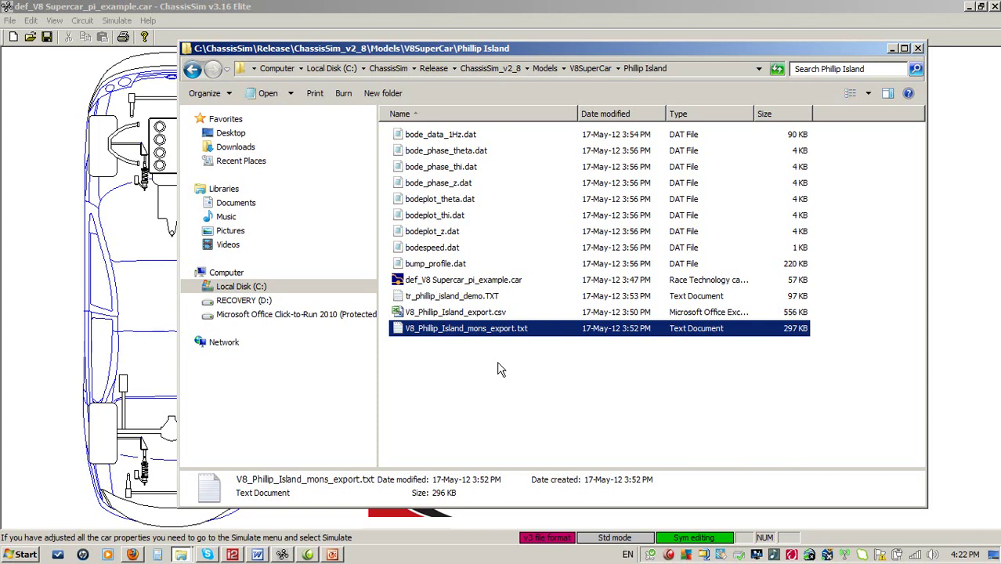
{"action": "left_click", "coordinate": [457, 299]}
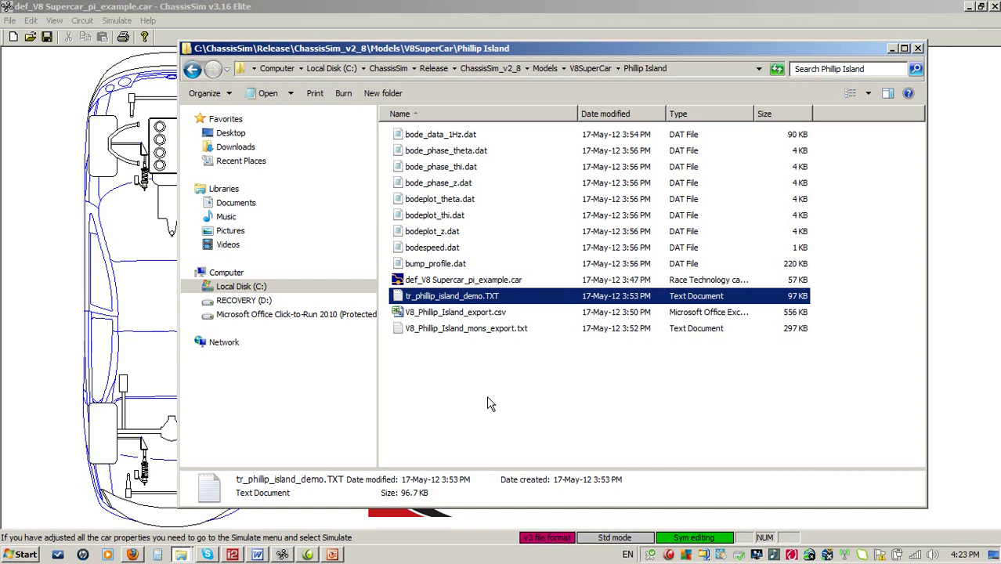
{"action": "left_click", "coordinate": [425, 6]}
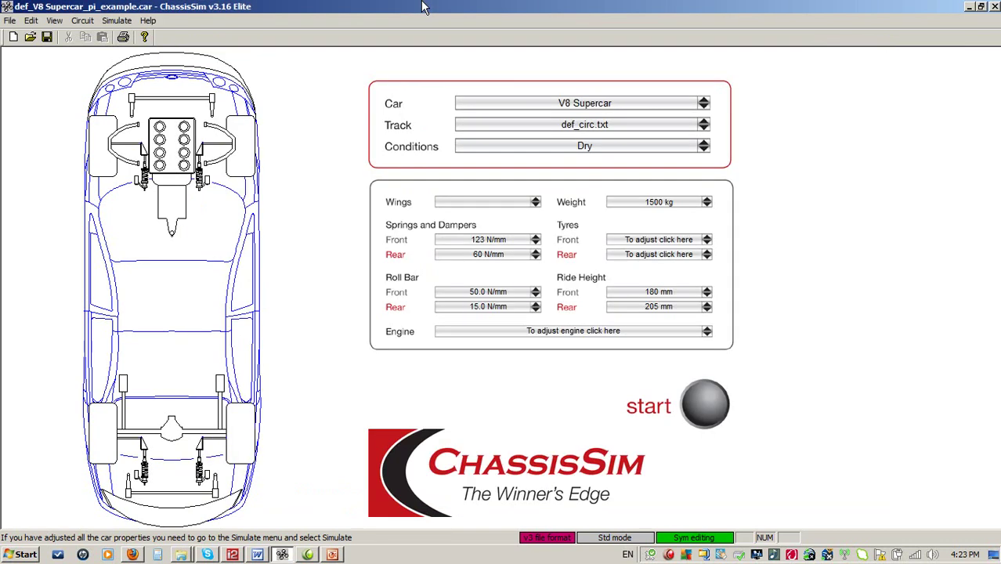
{"action": "left_click", "coordinate": [82, 21]}
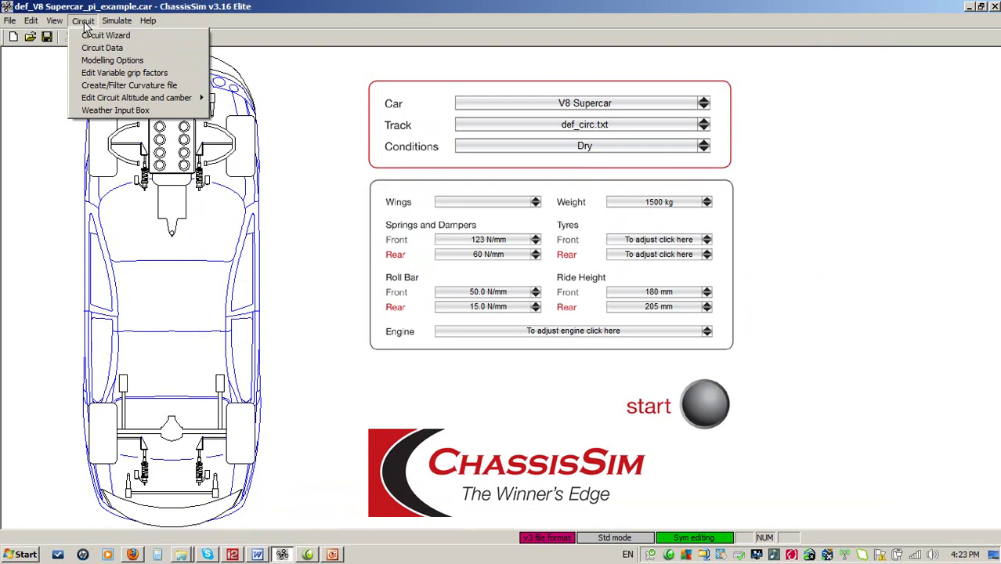
{"action": "left_click", "coordinate": [117, 85]}
{"action": "left_click", "coordinate": [425, 211]}
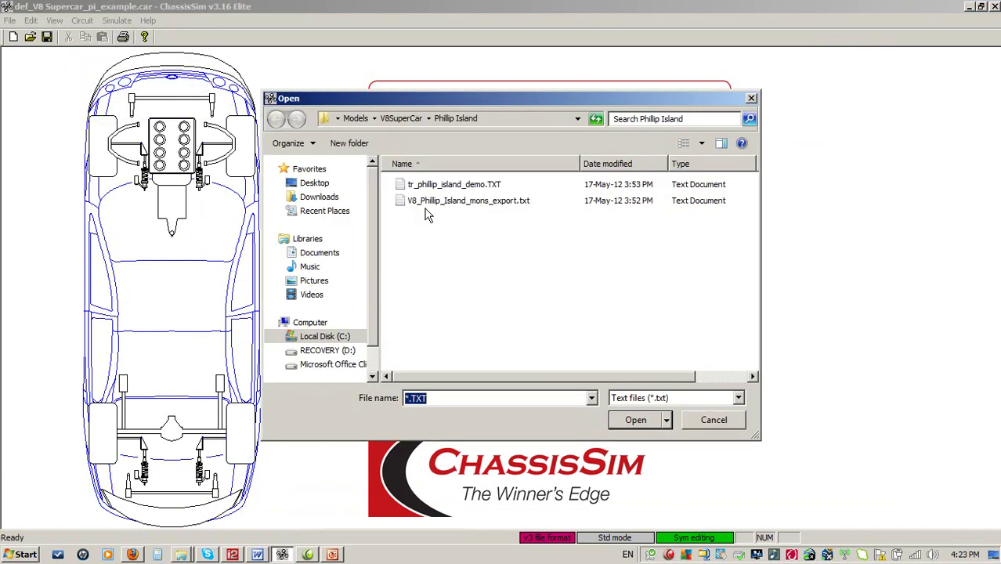
{"action": "double_click", "coordinate": [462, 201]}
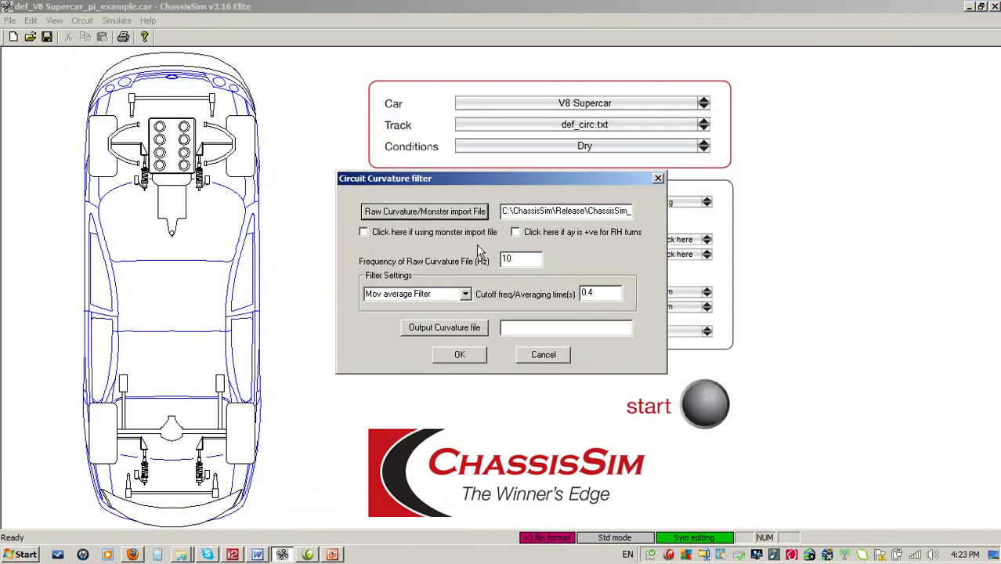
{"action": "left_click", "coordinate": [424, 235]}
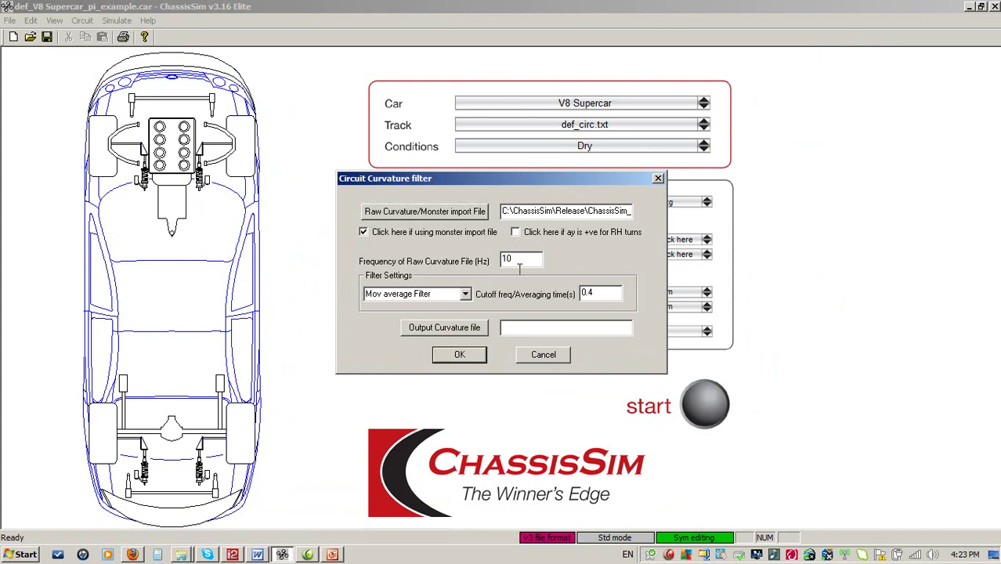
{"action": "left_click_drag", "start_coordinate": [531, 262], "coordinate": [474, 266]}
{"action": "type", "text": "50"}
{"action": "left_click", "coordinate": [465, 296]}
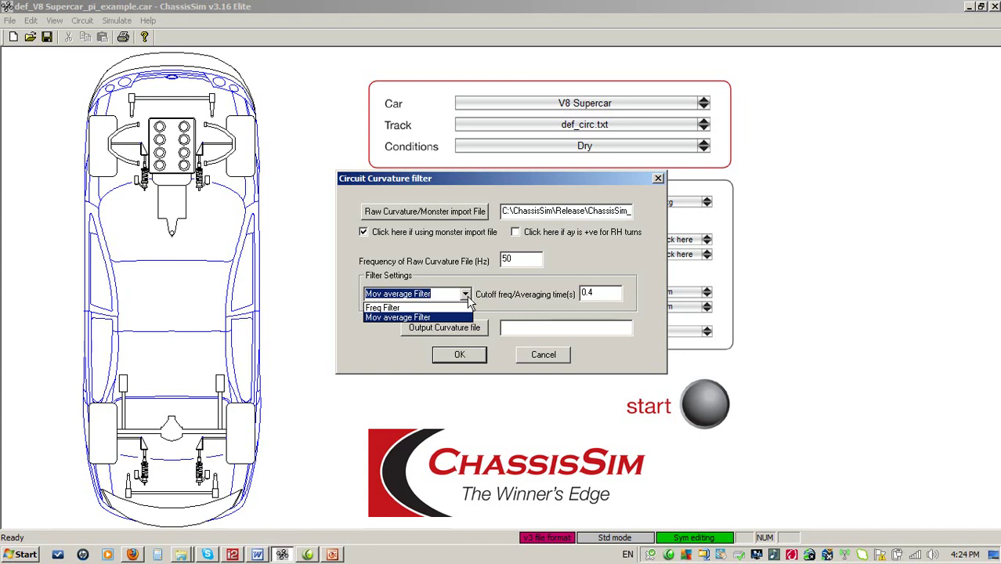
{"action": "left_click", "coordinate": [453, 320]}
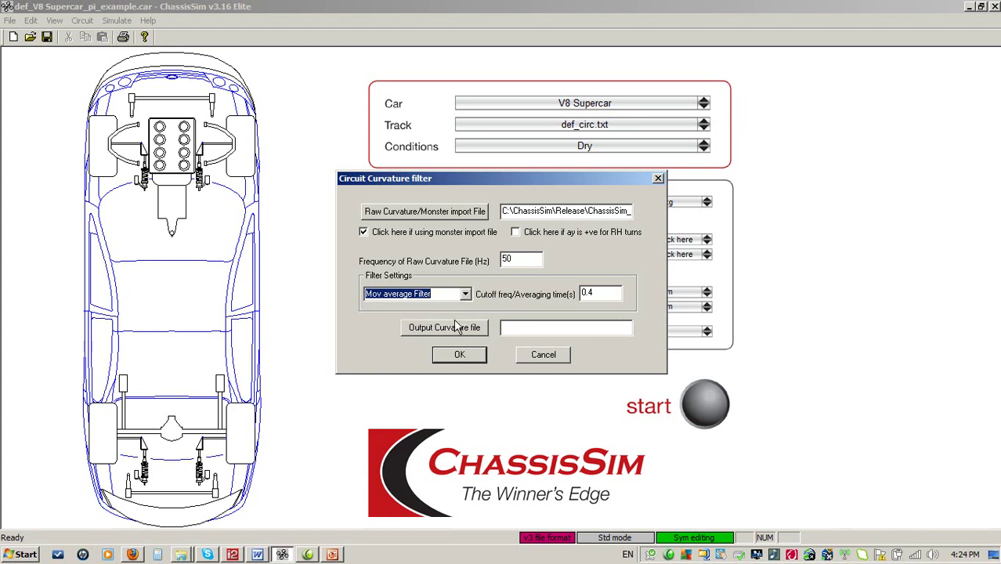
{"action": "left_click", "coordinate": [454, 323]}
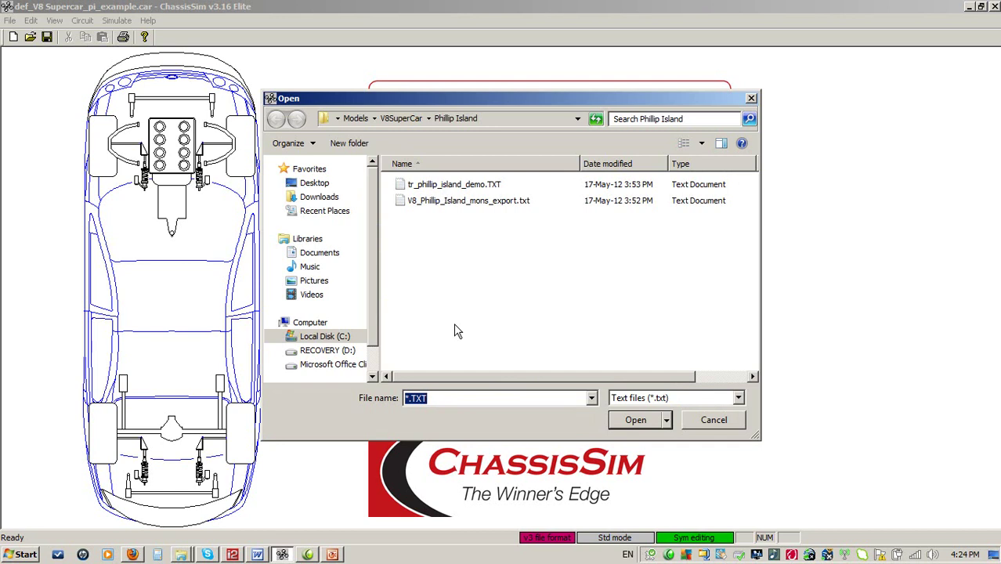
{"action": "left_click", "coordinate": [453, 188]}
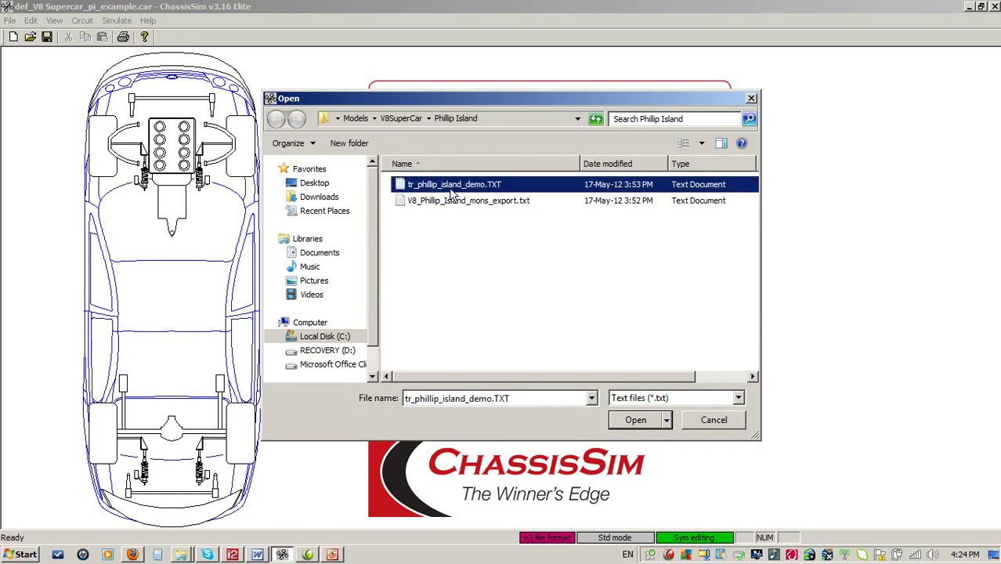
{"action": "double_click", "coordinate": [452, 188]}
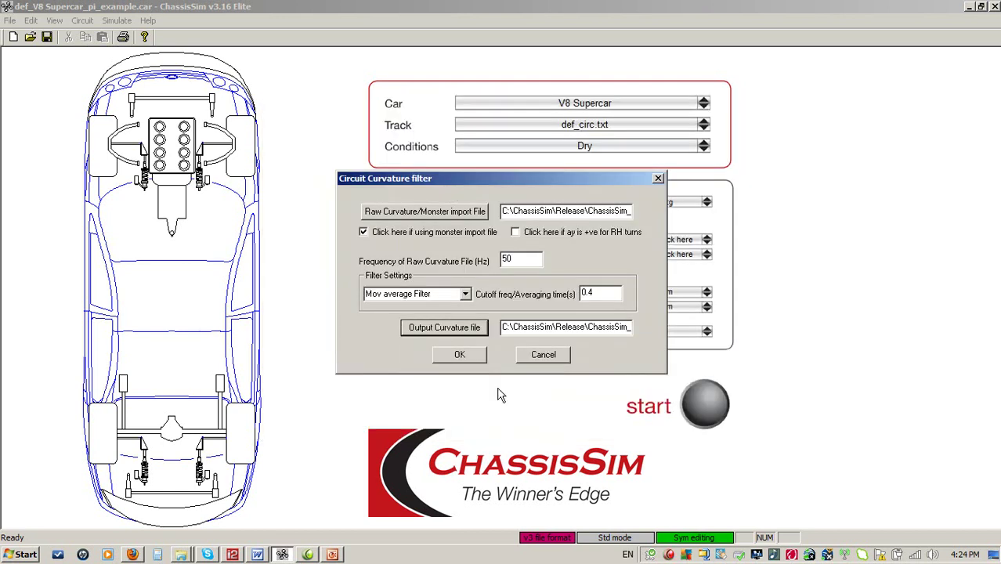
{"action": "left_click", "coordinate": [543, 357]}
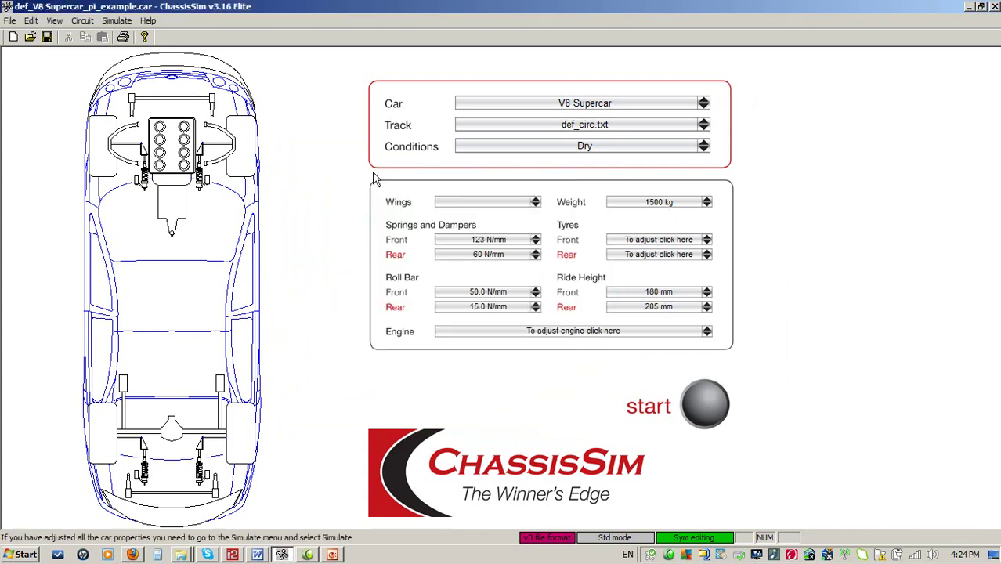
{"action": "left_click", "coordinate": [83, 20]}
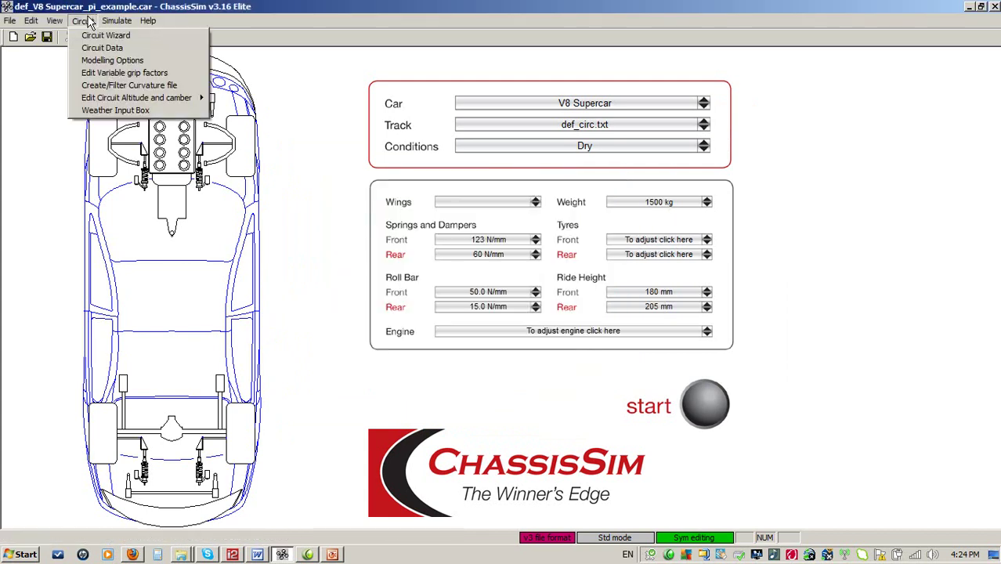
{"action": "left_click", "coordinate": [101, 72]}
{"action": "left_click", "coordinate": [320, 101]}
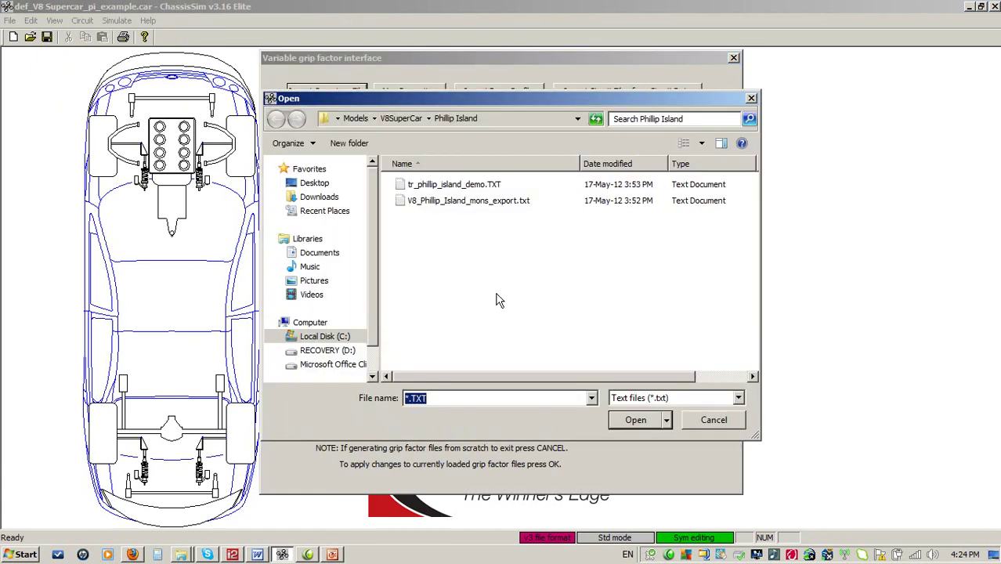
{"action": "double_click", "coordinate": [455, 186]}
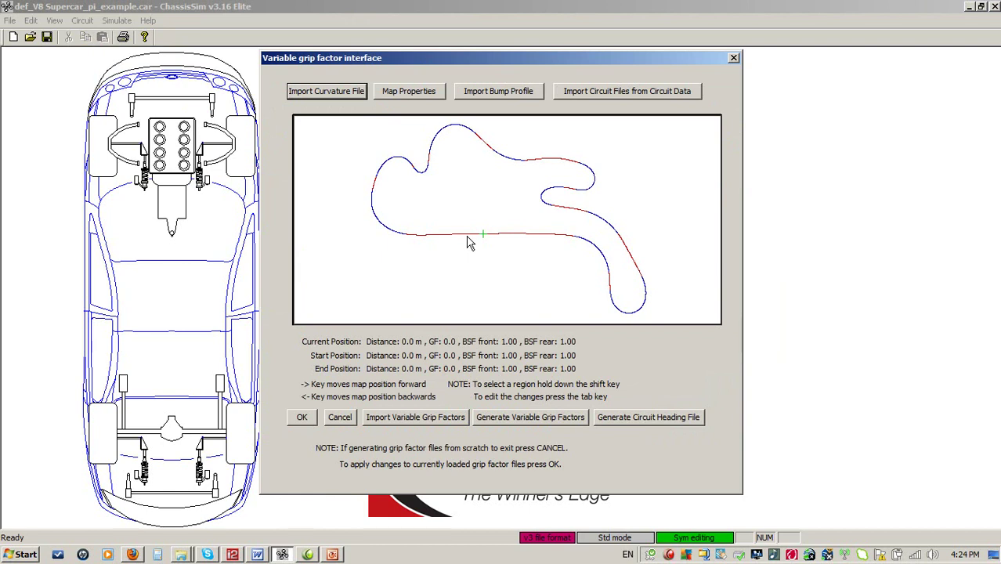
{"action": "left_click", "coordinate": [341, 424]}
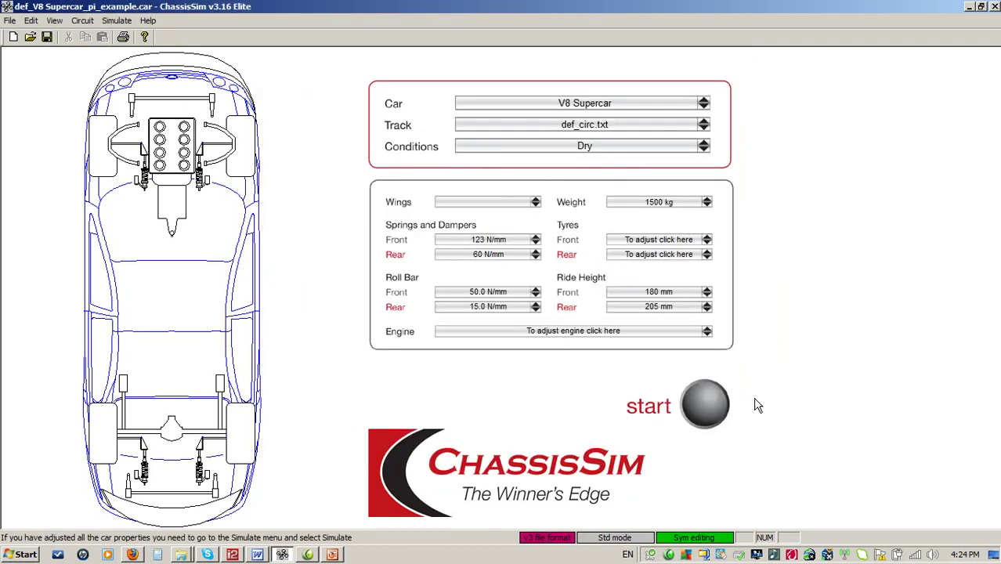
- Open Bump Profile Modelling and load V8_Phillip_Island_mons_export.txt as the monster import file
{"action": "left_click", "coordinate": [117, 21]}
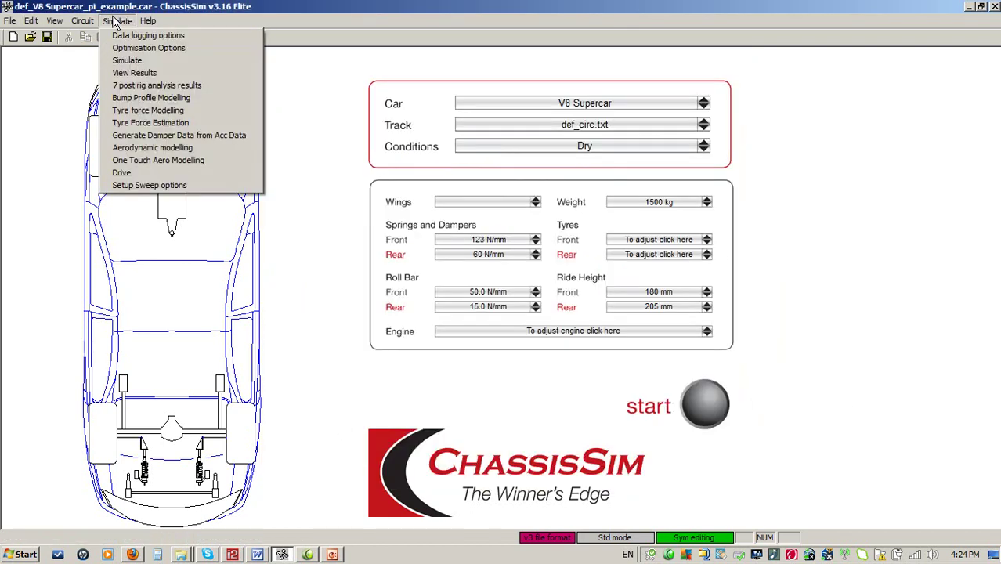
{"action": "left_click", "coordinate": [164, 99]}
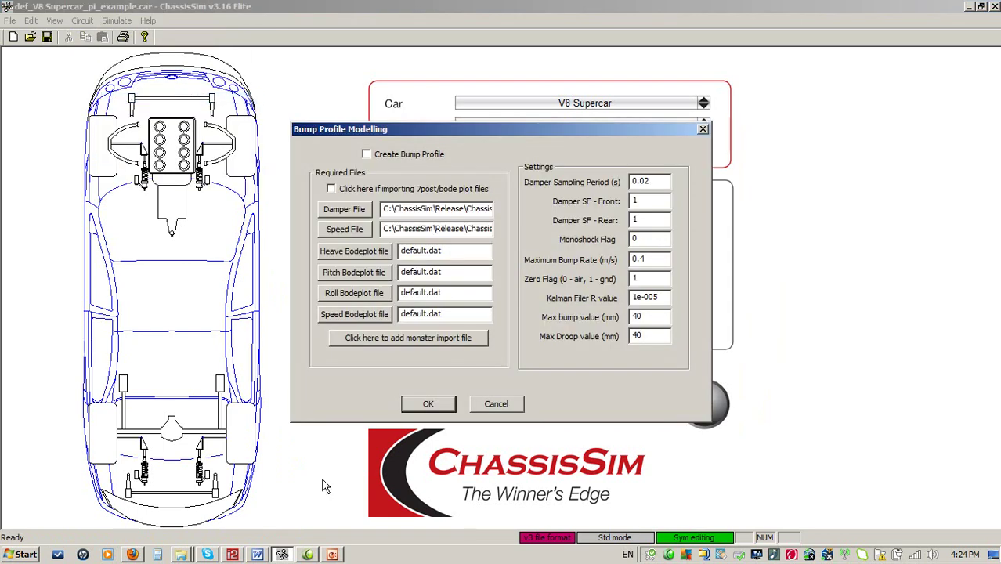
{"action": "left_click", "coordinate": [428, 339]}
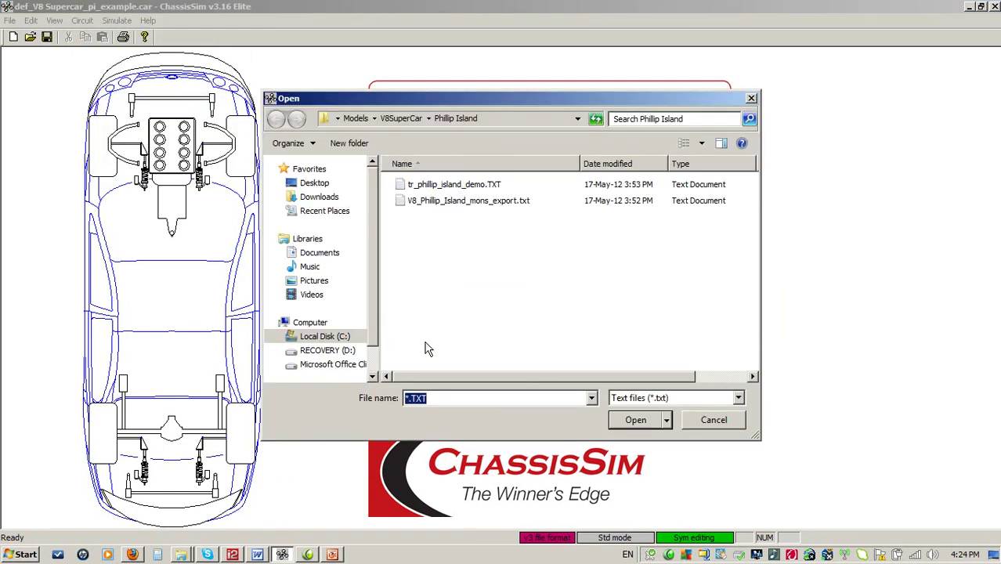
{"action": "double_click", "coordinate": [479, 201]}
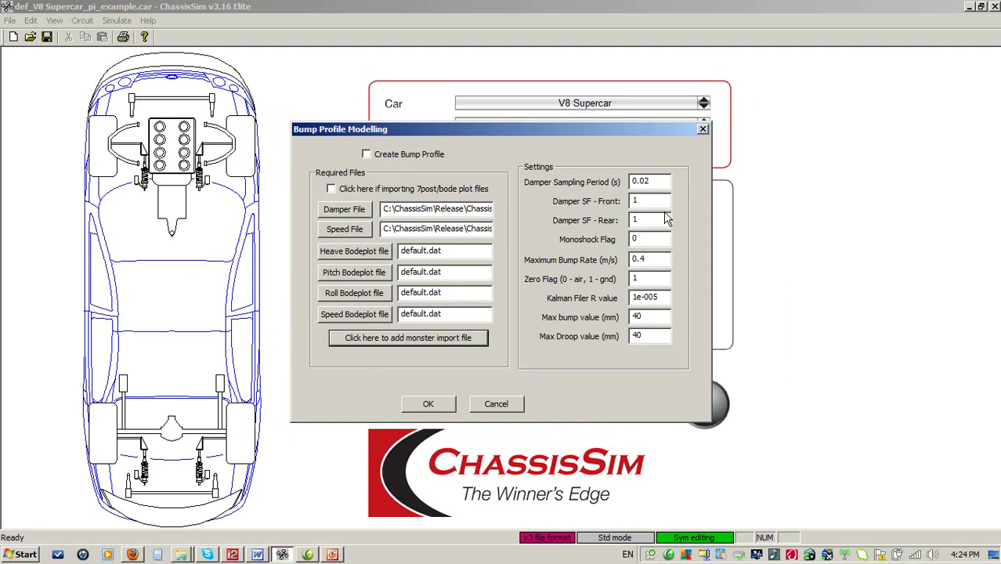
- Review Zero Flag, Max bump, Max Droop and the 0.4 m/s bump rate, then tick Create Bump Profile
{"action": "double_click", "coordinate": [664, 280]}
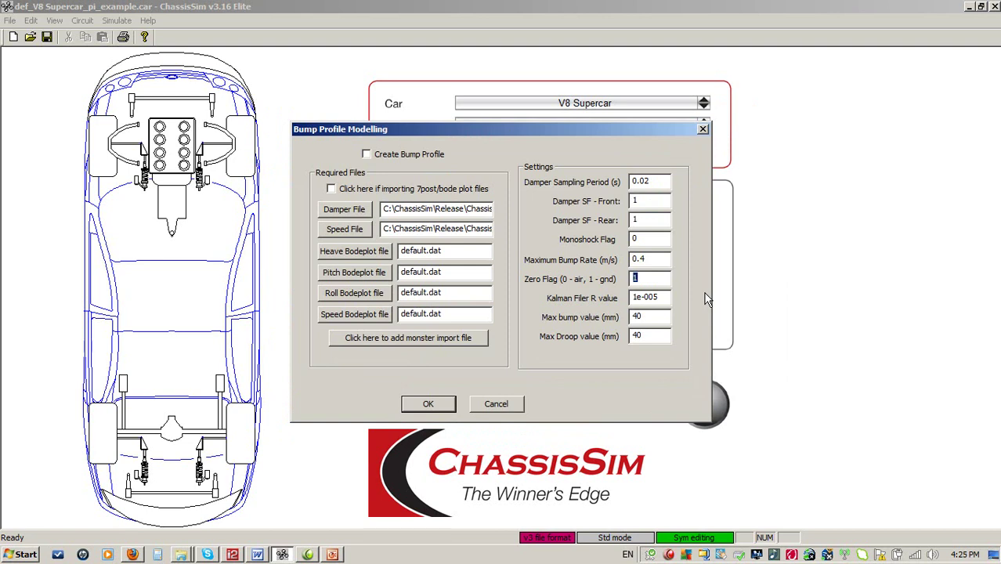
{"action": "double_click", "coordinate": [649, 317]}
{"action": "double_click", "coordinate": [661, 337]}
{"action": "double_click", "coordinate": [650, 318]}
{"action": "double_click", "coordinate": [662, 336]}
{"action": "double_click", "coordinate": [649, 316]}
{"action": "double_click", "coordinate": [654, 336]}
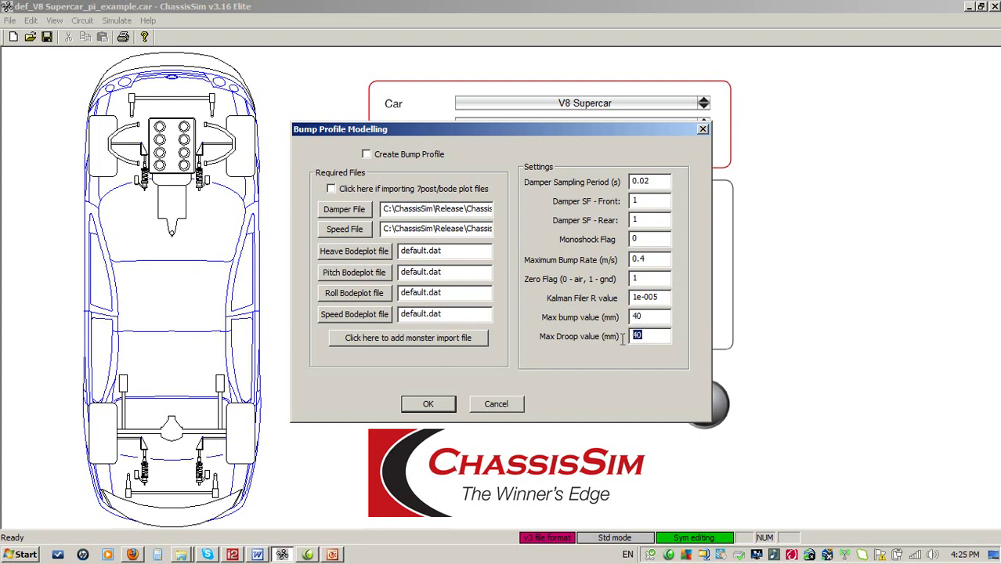
{"action": "double_click", "coordinate": [663, 261]}
{"action": "left_click", "coordinate": [415, 157]}
- Cancel the bump profile dialog and open the Phillip Island model folder from Explorer's recent list
{"action": "left_click", "coordinate": [498, 404]}
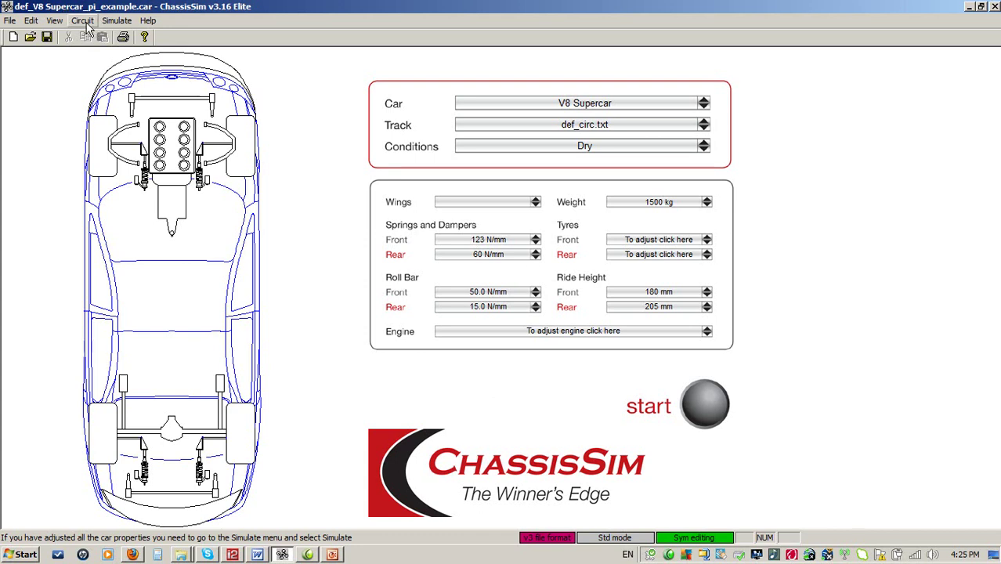
{"action": "right_click", "coordinate": [188, 550]}
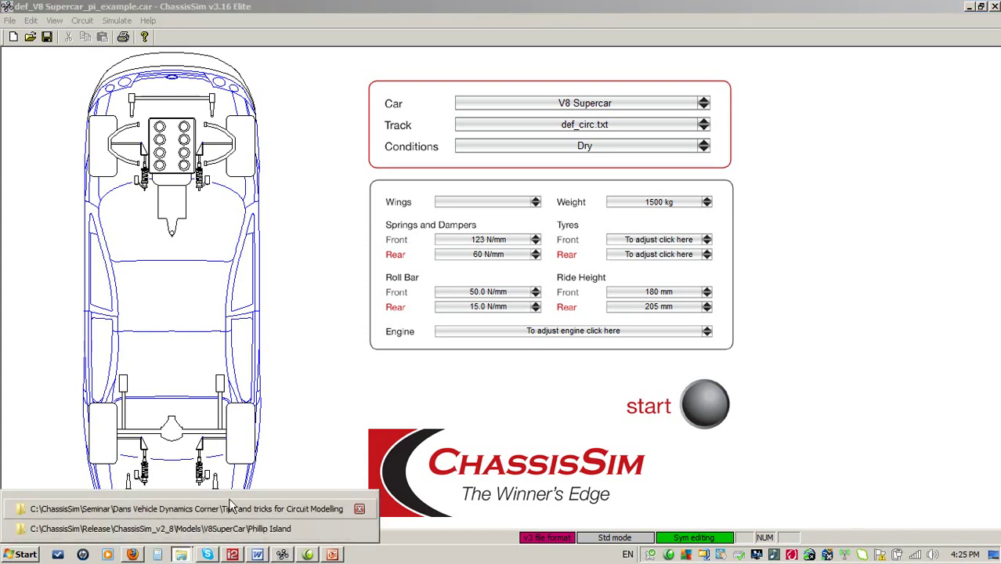
{"action": "left_click", "coordinate": [239, 529]}
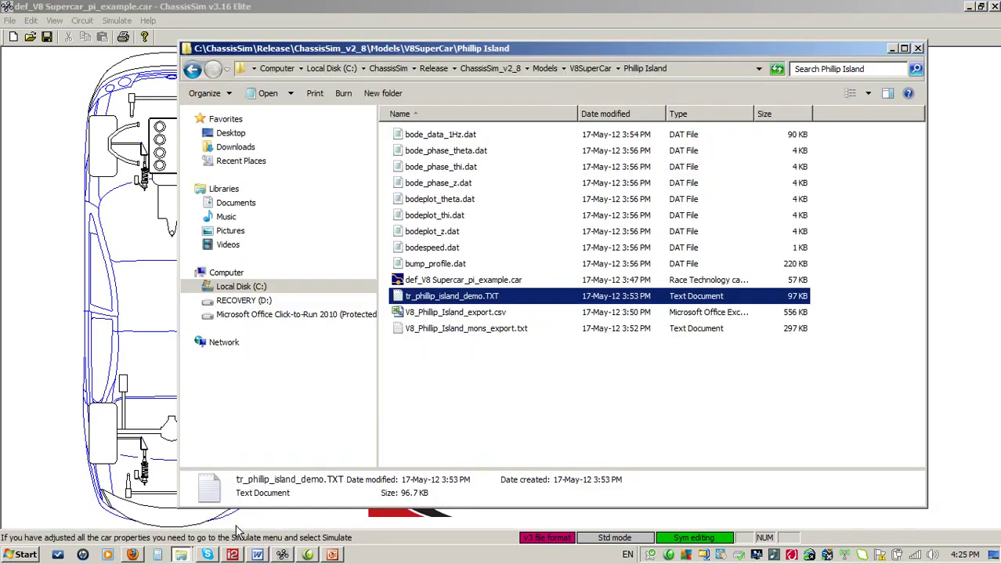
- Open bump_profile.dat in Notepad and highlight its first 20 lines of five-column data
{"action": "right_click", "coordinate": [452, 265]}
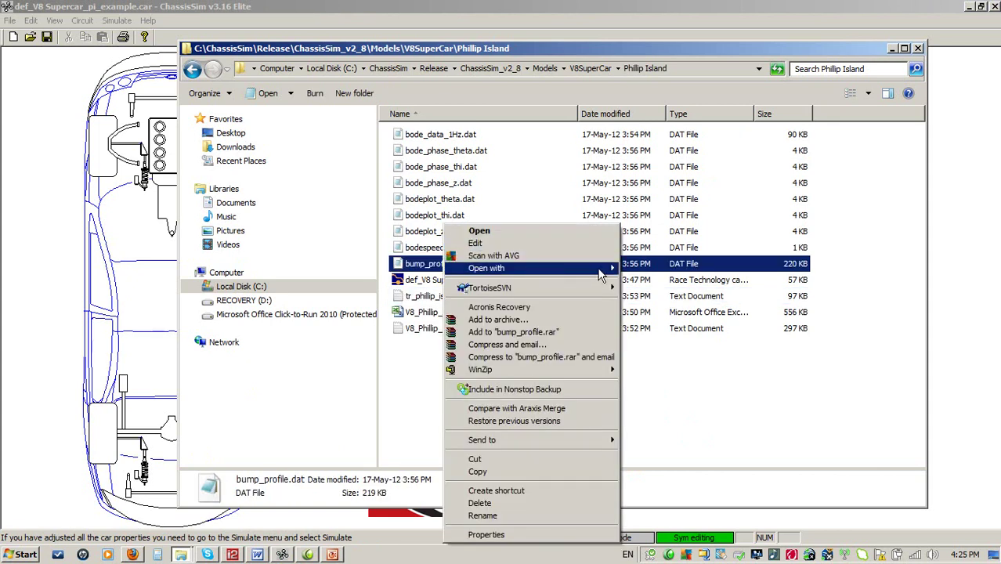
{"action": "mouse_move", "coordinate": [601, 274]}
{"action": "left_click", "coordinate": [643, 281]}
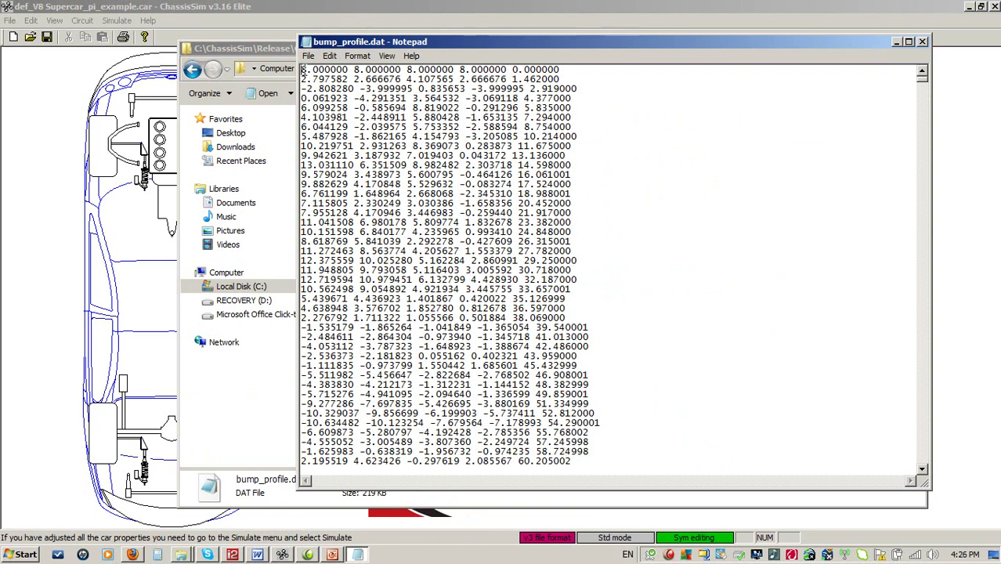
{"action": "left_click_drag", "start_coordinate": [303, 70], "coordinate": [581, 251]}
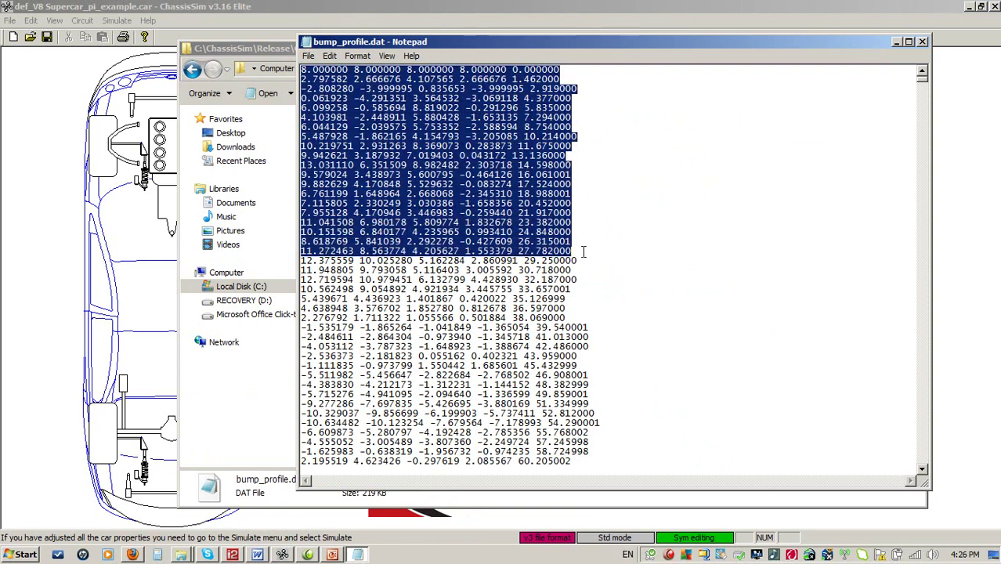
- Close Notepad and set the Circuit Data curvature file to tr_phillip_island_demo.TXT
{"action": "left_click", "coordinate": [925, 42]}
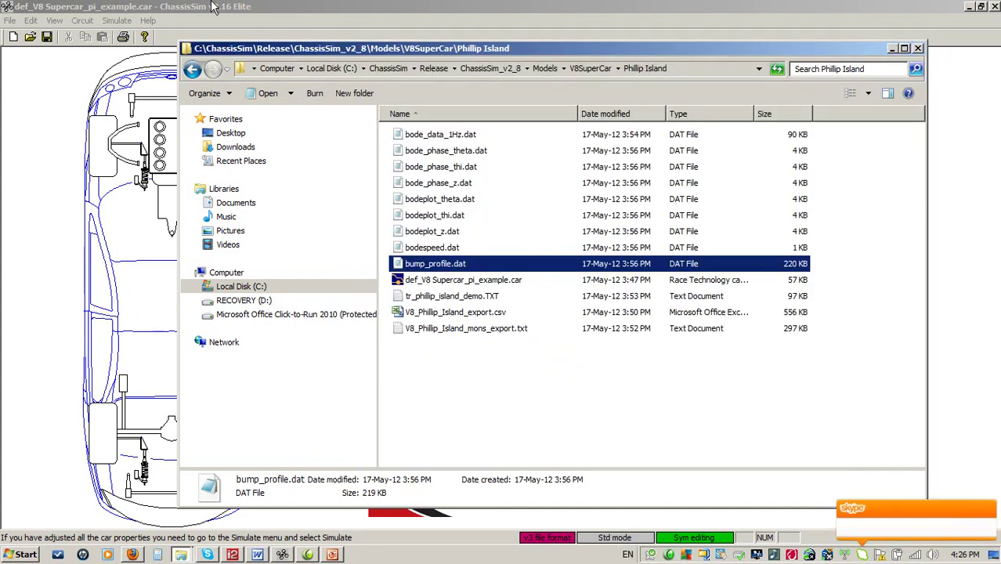
{"action": "left_click", "coordinate": [266, 12]}
{"action": "left_click", "coordinate": [82, 21]}
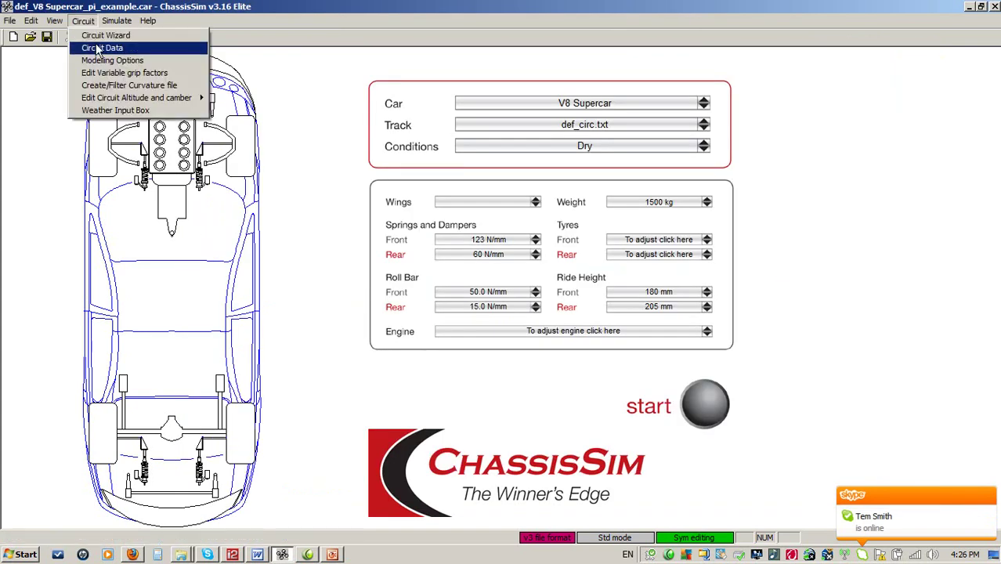
{"action": "left_click", "coordinate": [101, 48]}
{"action": "left_click", "coordinate": [344, 201]}
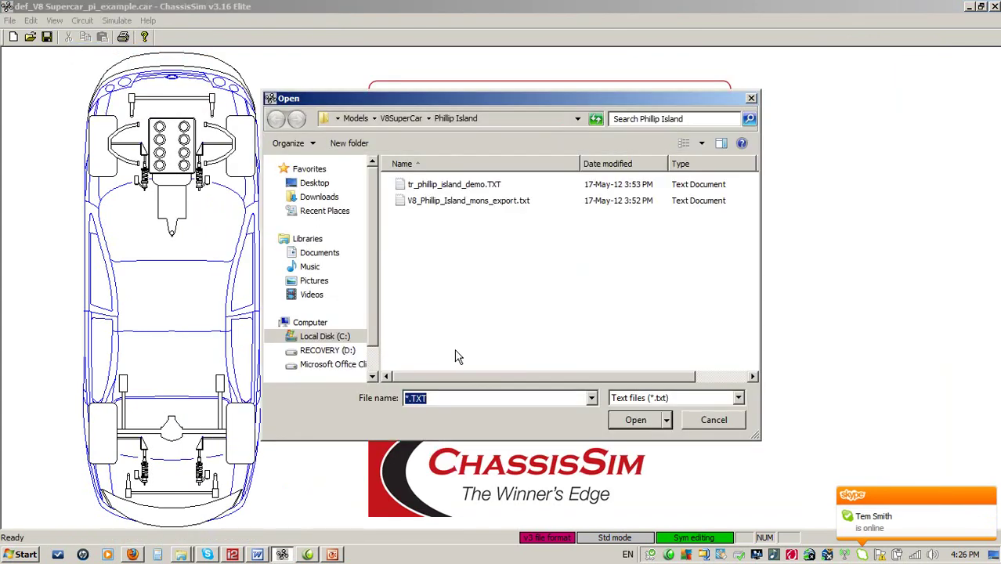
{"action": "double_click", "coordinate": [463, 202]}
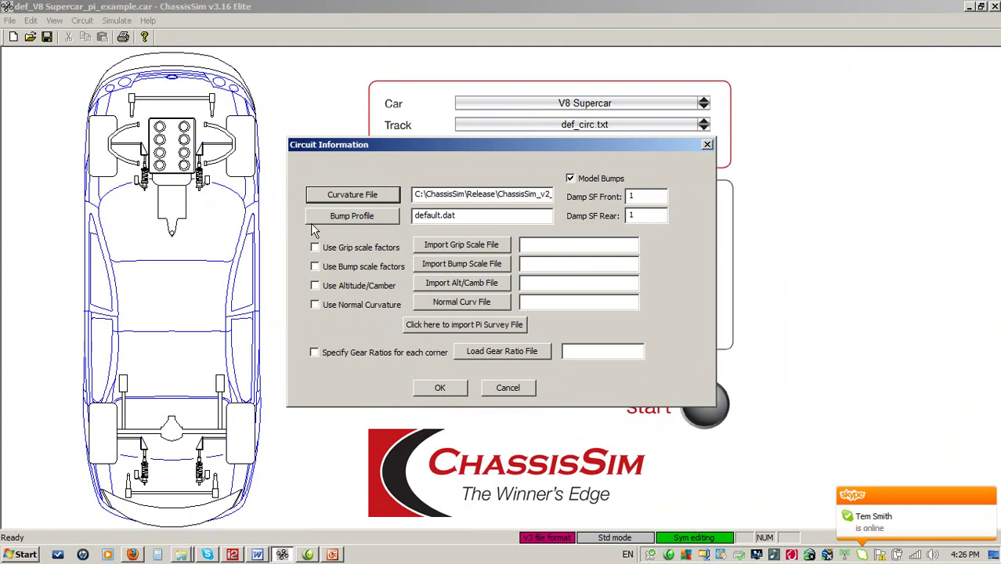
- Load bump_profile.dat (*.dat file type) as the bump profile and confirm the circuit data
{"action": "left_click", "coordinate": [352, 216]}
{"action": "left_click", "coordinate": [715, 400]}
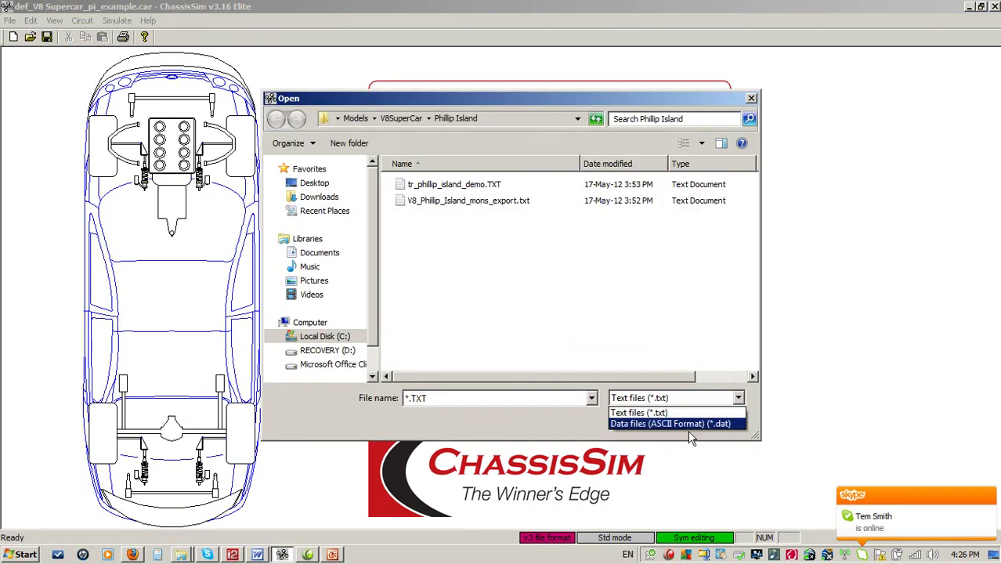
{"action": "left_click", "coordinate": [690, 424]}
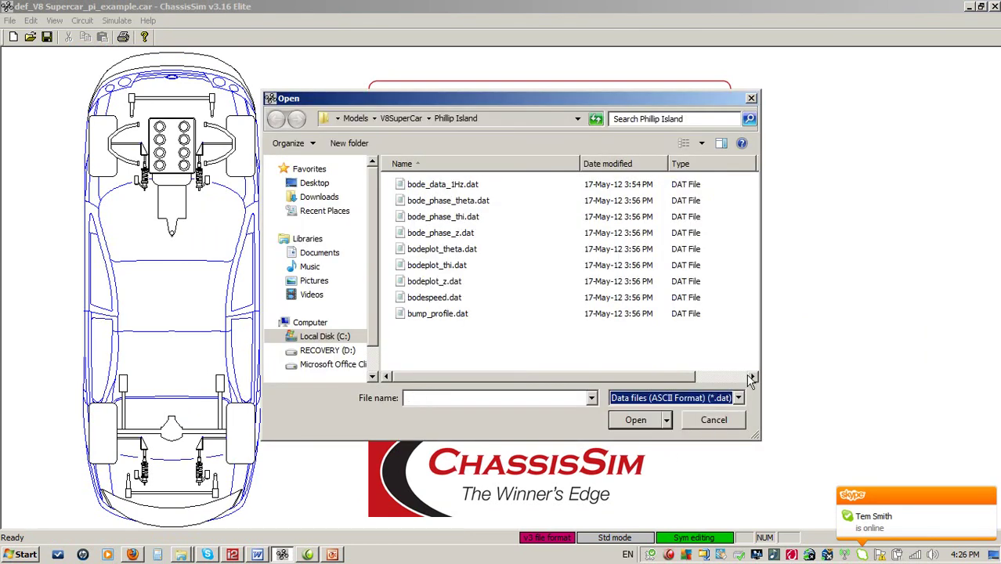
{"action": "left_click", "coordinate": [455, 320]}
{"action": "double_click", "coordinate": [456, 320]}
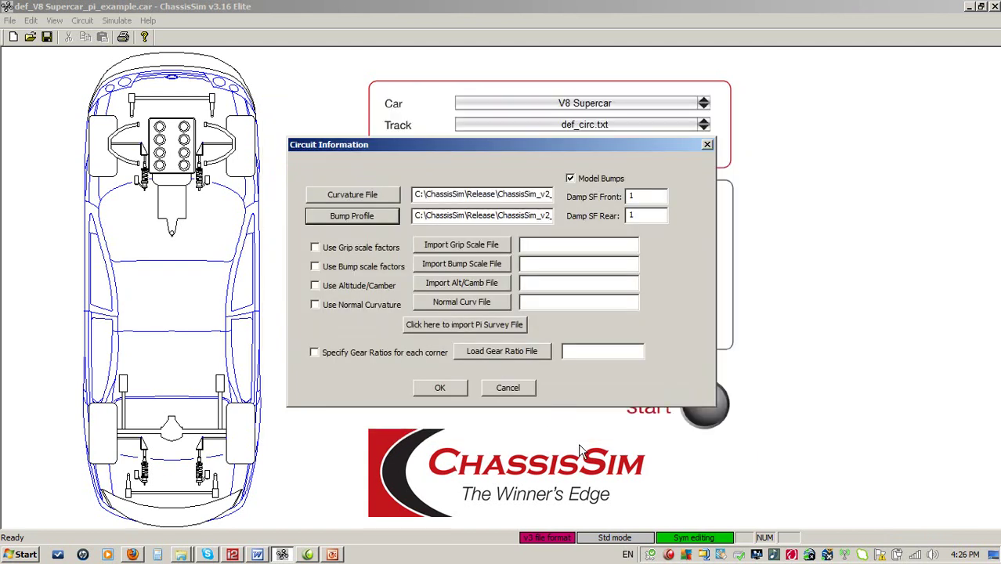
{"action": "left_click", "coordinate": [441, 388]}
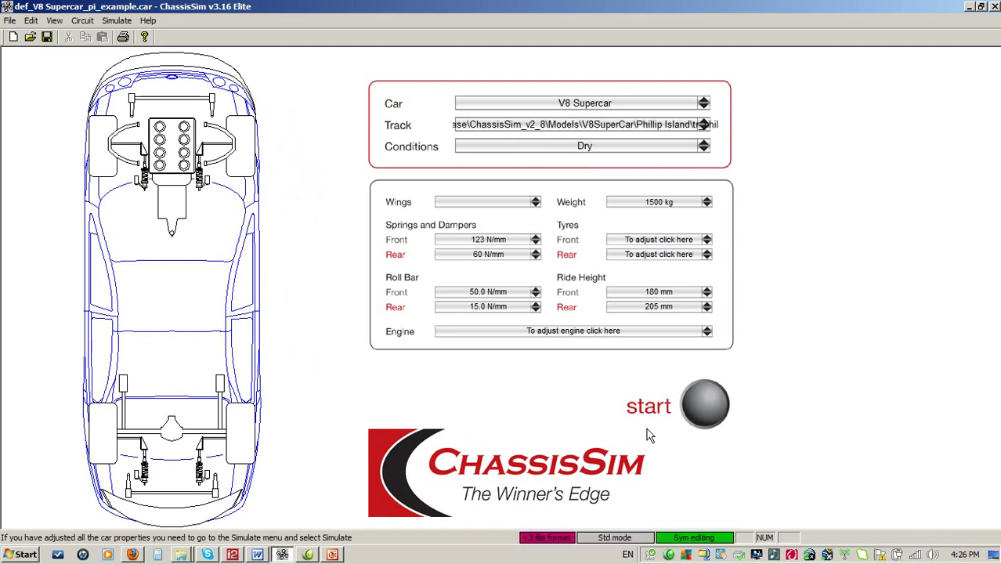
- In MoTeC's 9: Gear Analysis worksheet, place the data cursor at about 590 m, then 1058 m
{"action": "left_click", "coordinate": [233, 555]}
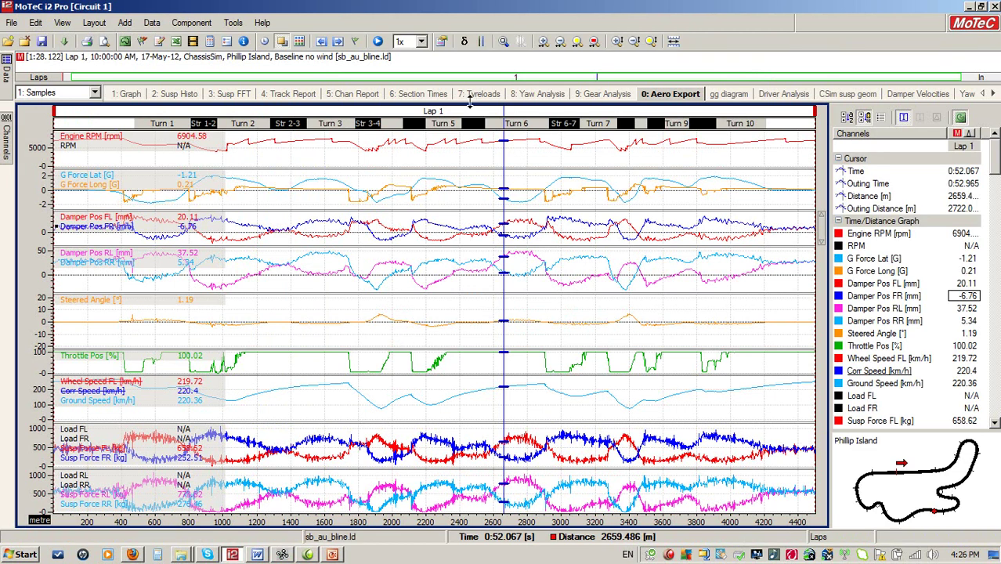
{"action": "left_click", "coordinate": [593, 94]}
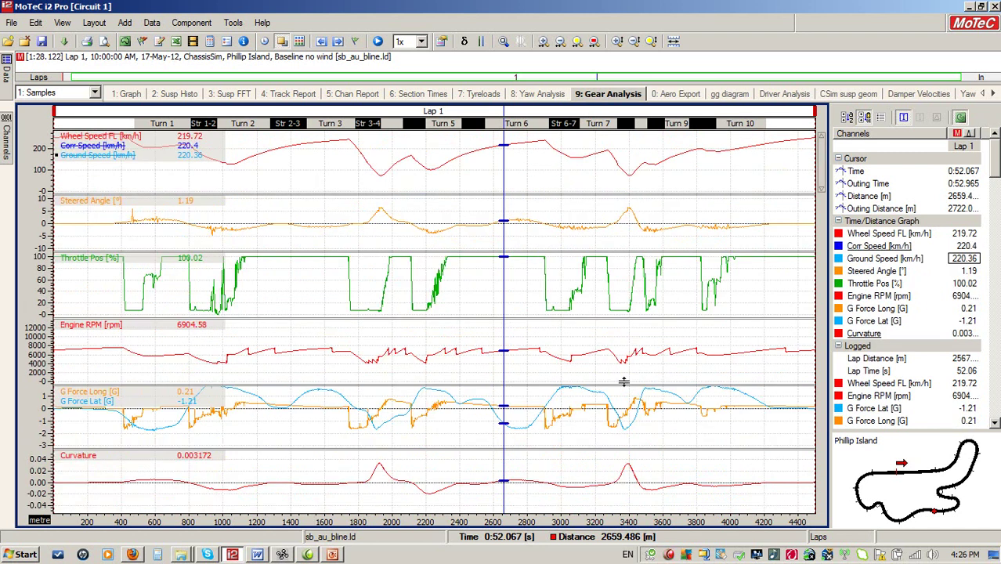
{"action": "left_click", "coordinate": [155, 177]}
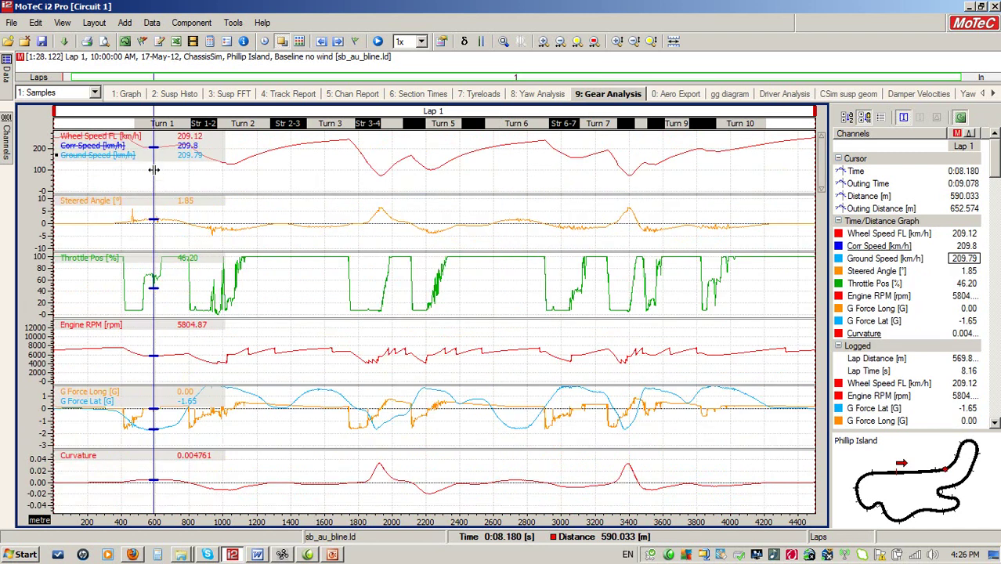
{"action": "left_click", "coordinate": [233, 174]}
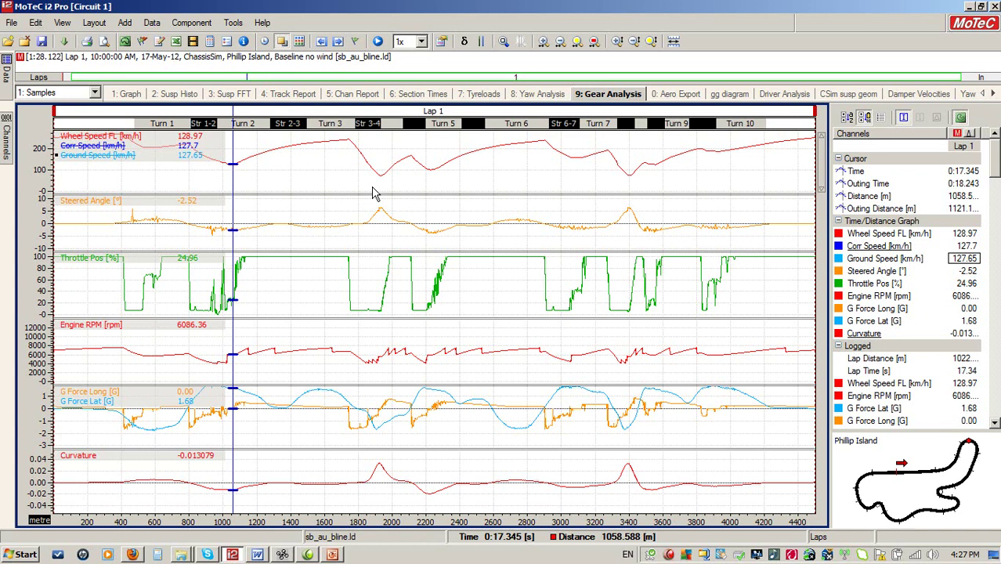
- Lower the front tyre's Tyre Force Grip factor below 1
{"action": "left_click", "coordinate": [280, 555]}
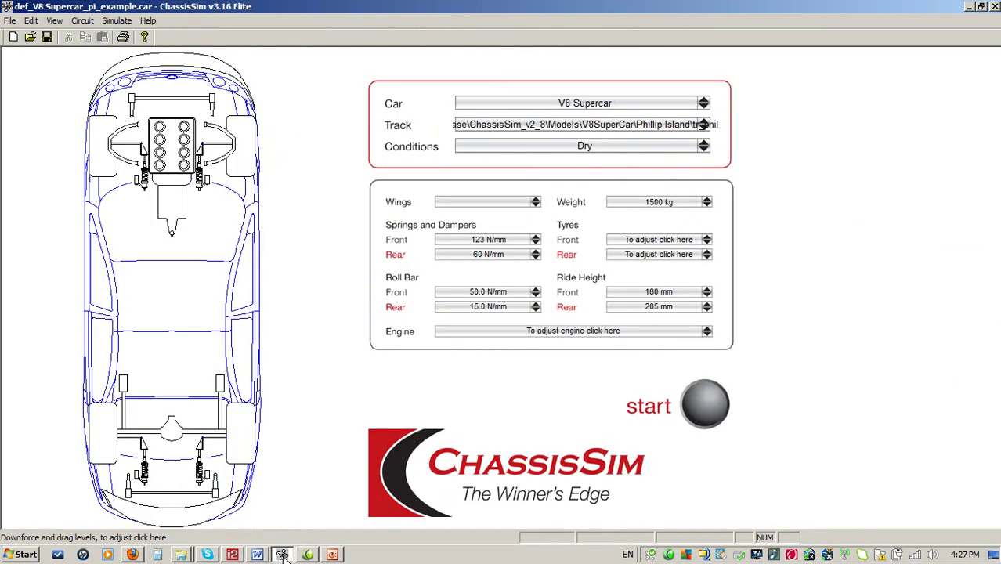
{"action": "left_click", "coordinate": [244, 128]}
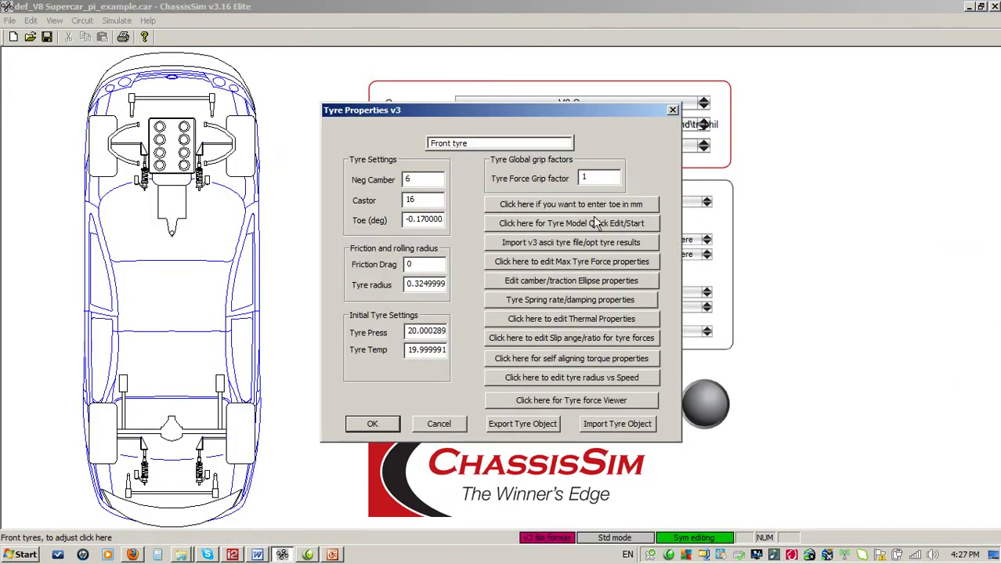
{"action": "double_click", "coordinate": [591, 178]}
{"action": "type", "text": "0."}
{"action": "key", "text": "Return"}
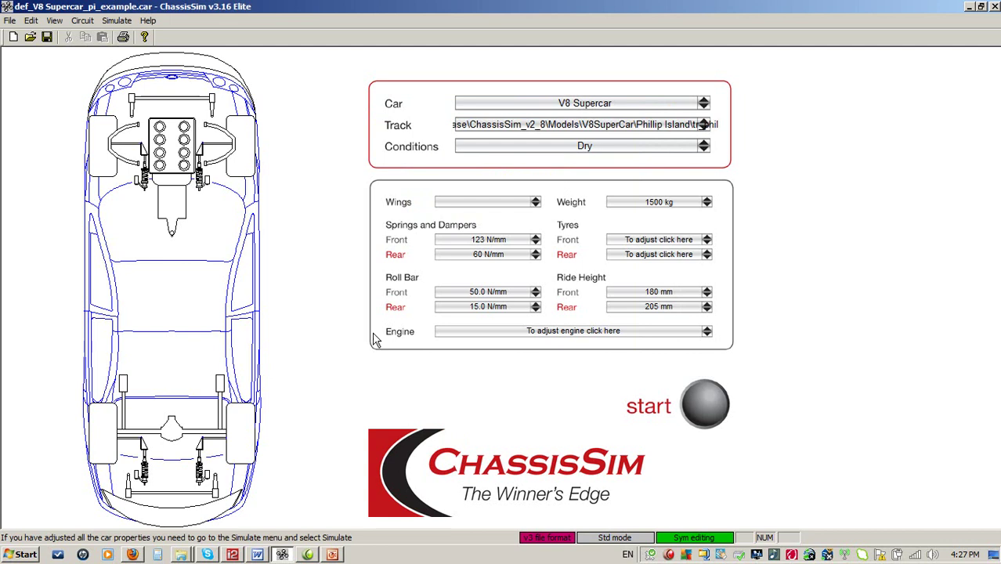
- Set the rear tyre's Tyre Force Grip factor to 0.8
{"action": "left_click", "coordinate": [255, 427]}
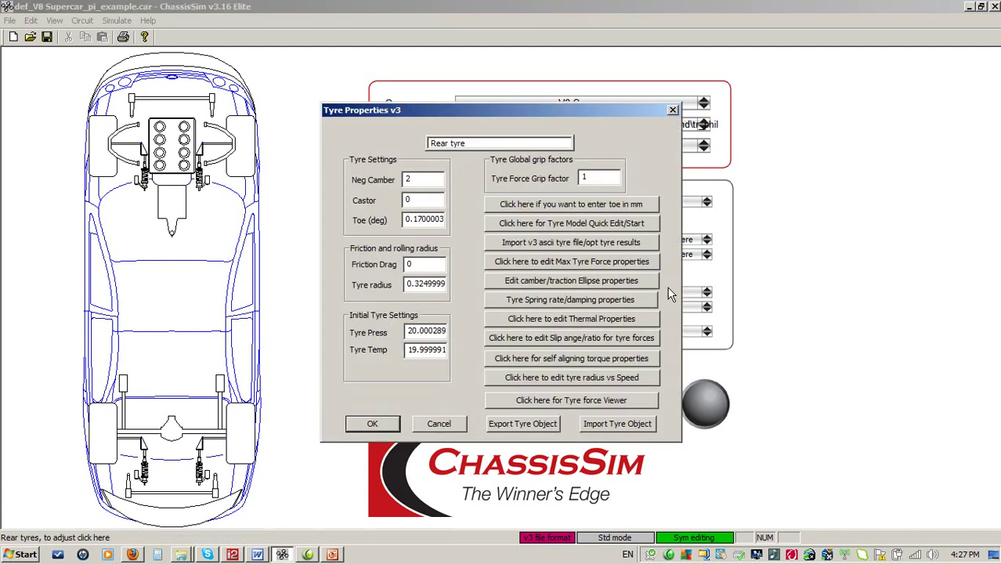
{"action": "double_click", "coordinate": [586, 177]}
{"action": "type", "text": "0.8"}
{"action": "key", "text": "Return"}
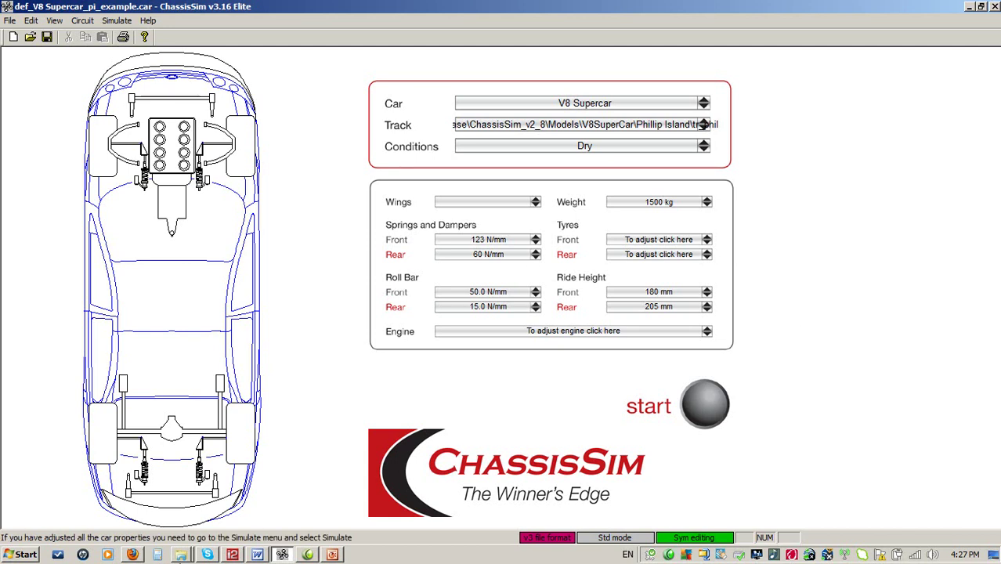
{"action": "left_click", "coordinate": [232, 555]}
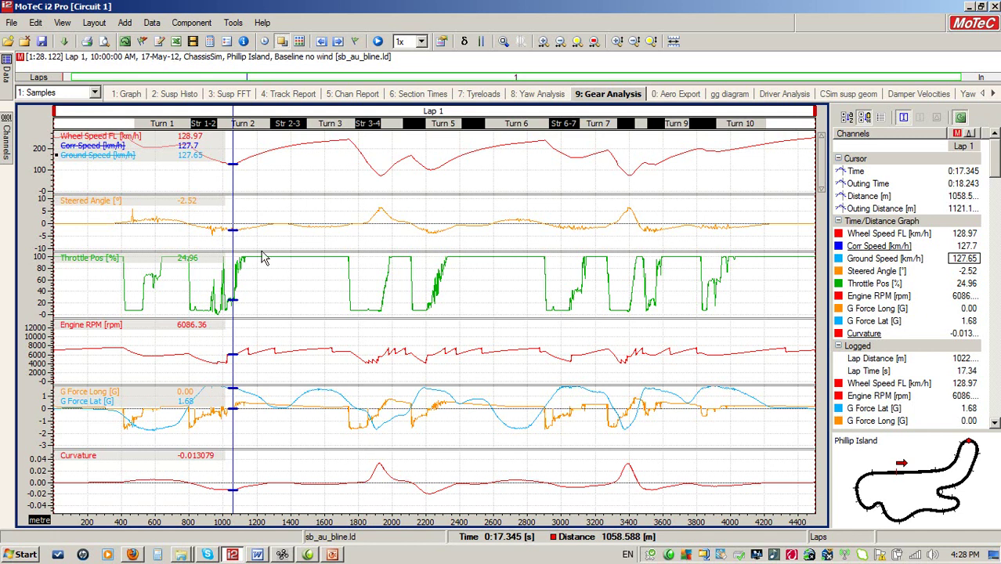
- Drag the Gear Analysis cursor to 1041.2 m: 128.32 km/h, 6112 RPM, 28.05% throttle
{"action": "left_click_drag", "start_coordinate": [268, 174], "coordinate": [232, 194]}
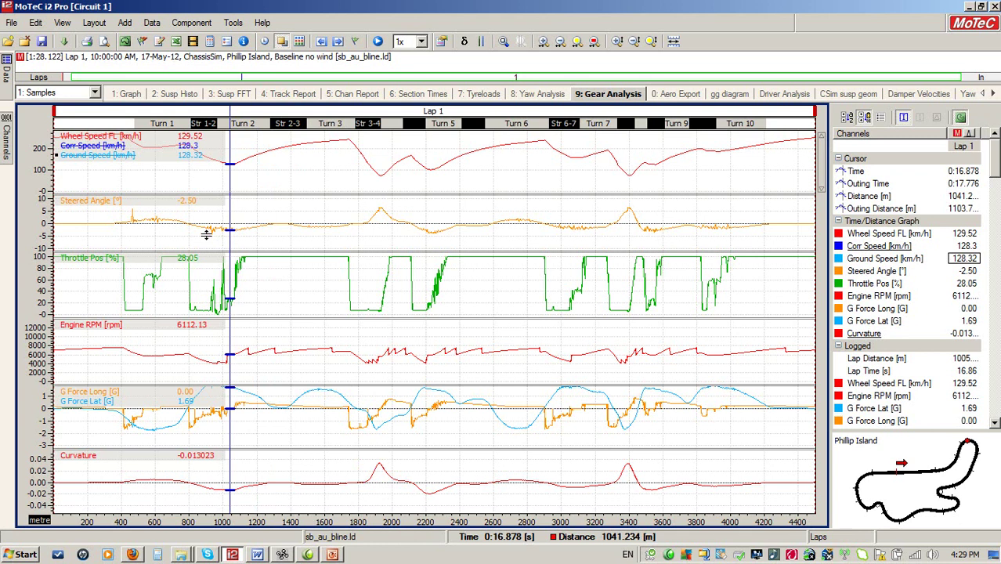
- Open ChassisSim's altitude and camber editor on the current file and import the track curvature file
{"action": "mouse_move", "coordinate": [287, 558]}
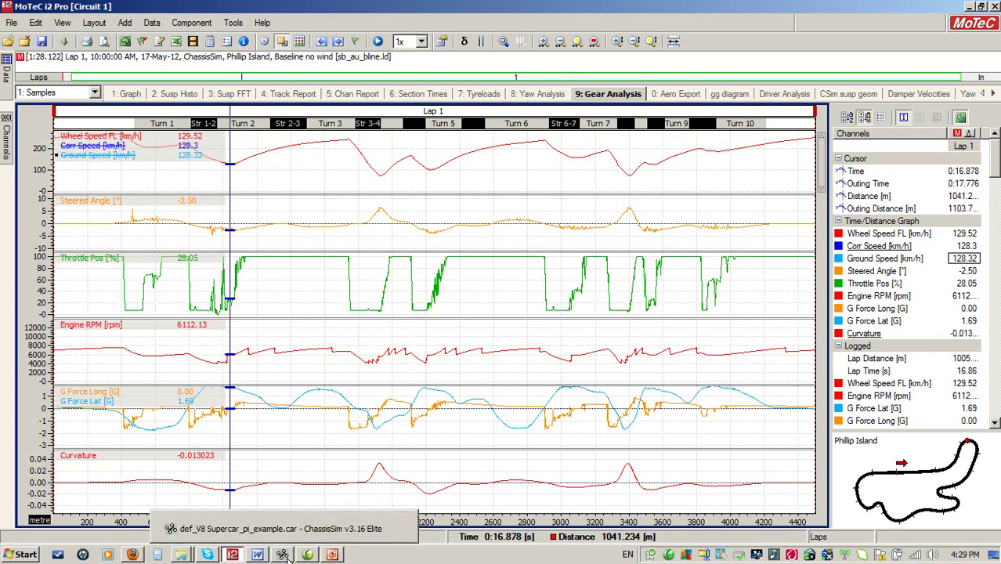
{"action": "left_click", "coordinate": [284, 555]}
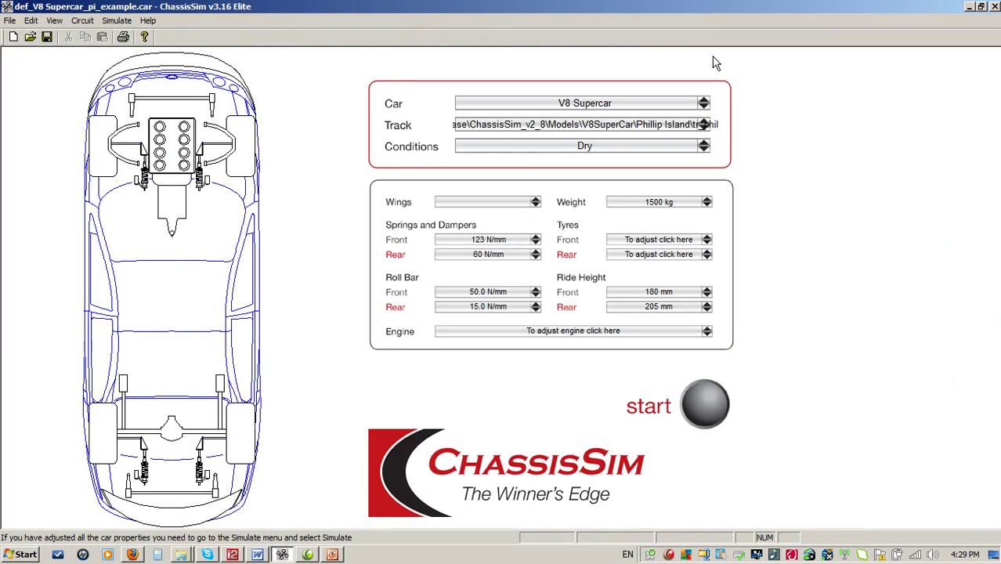
{"action": "left_click", "coordinate": [79, 22]}
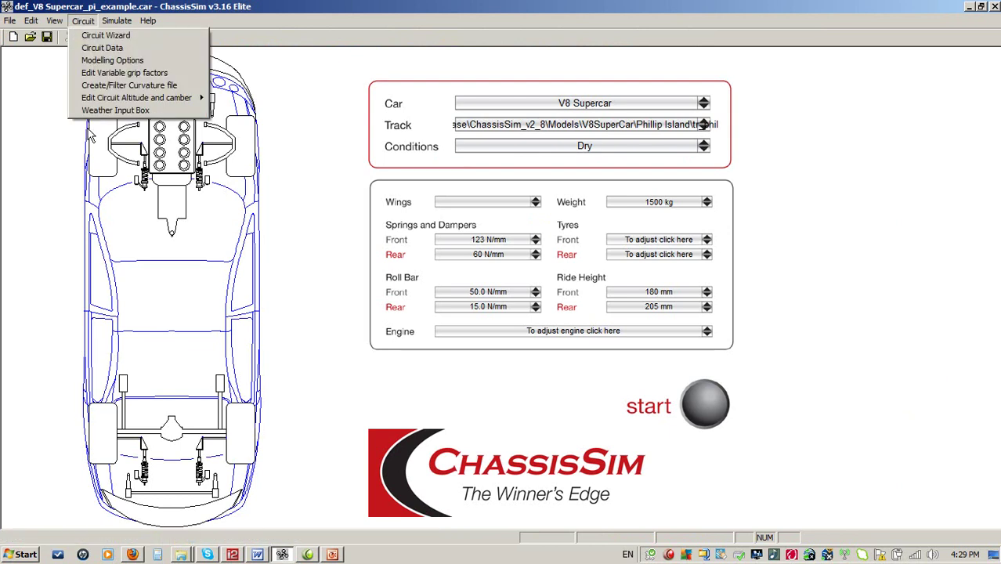
{"action": "mouse_move", "coordinate": [146, 100]}
{"action": "left_click", "coordinate": [298, 97]}
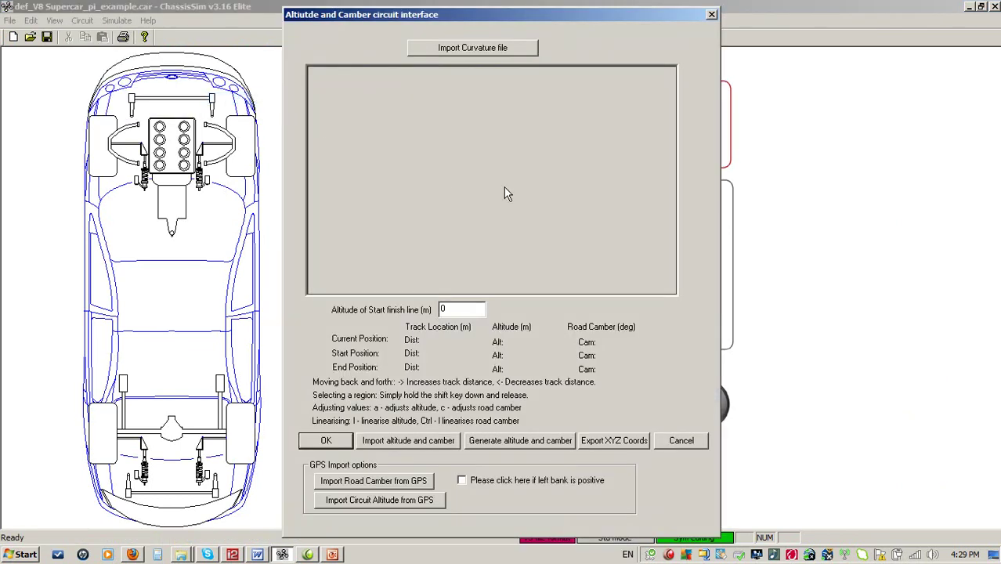
{"action": "left_click", "coordinate": [467, 52]}
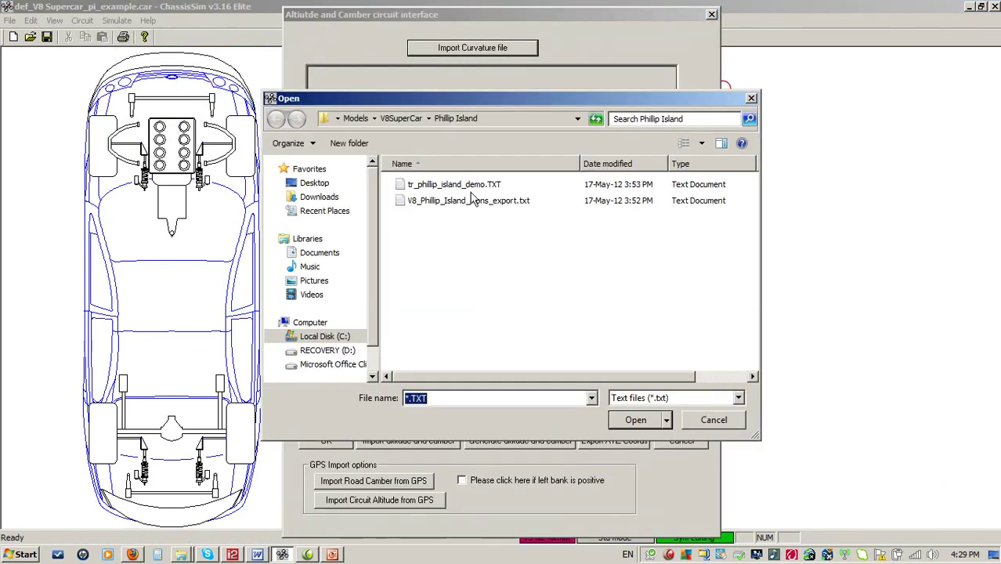
{"action": "key", "text": "Return"}
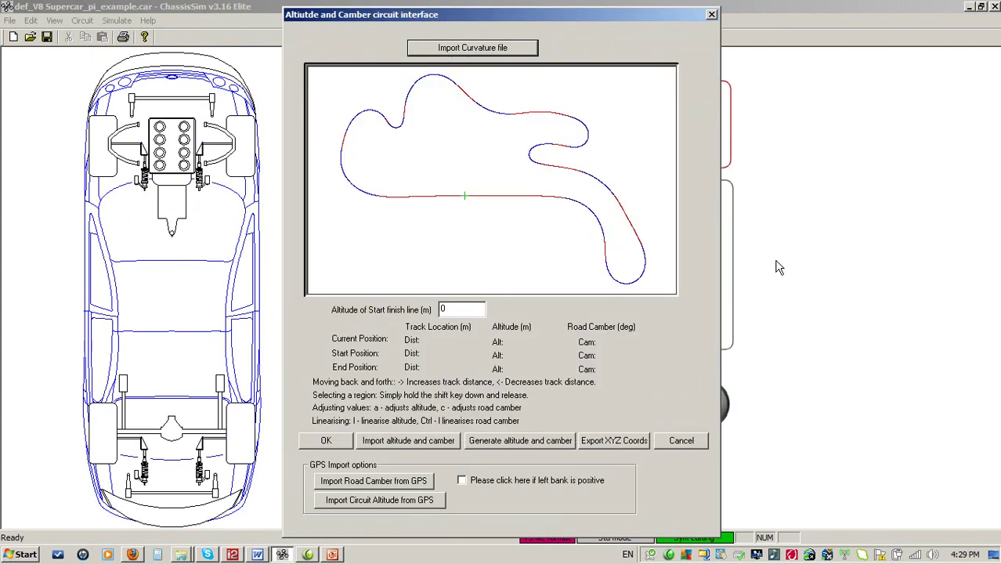
- Step along the lap to 481.4 m and back to 980.8 m, then close the editor unchanged
{"action": "key", "text": "Right"}
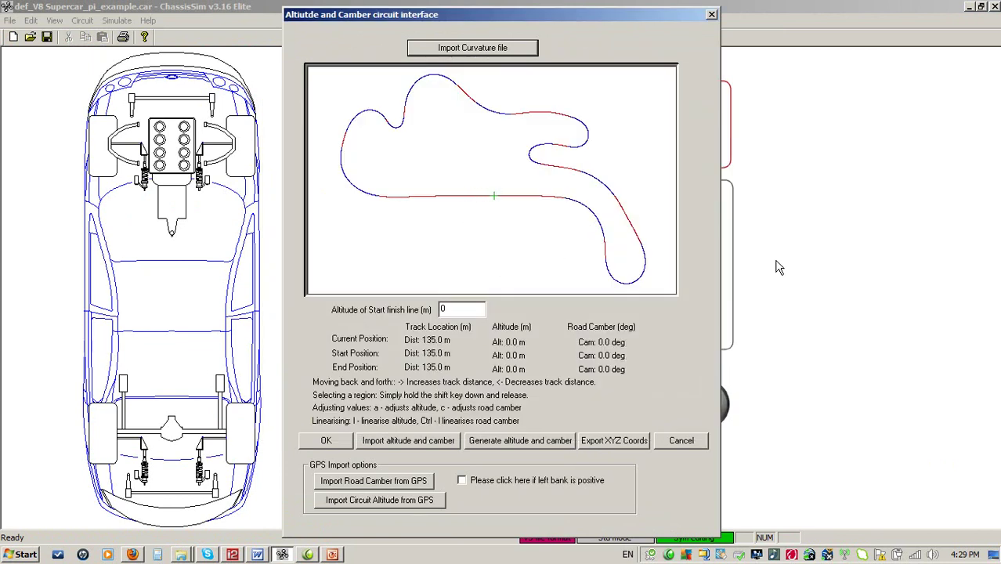
{"action": "key", "text": "Right"}
{"action": "key", "text": "Right"}
{"action": "key", "text": "Right"}
{"action": "key", "text": "Left"}
{"action": "left_click", "coordinate": [675, 444]}
- Browse Circuit Data's Import Alt/Camb File option, cancel both dialogs, and return to MoTeC
{"action": "left_click", "coordinate": [83, 21]}
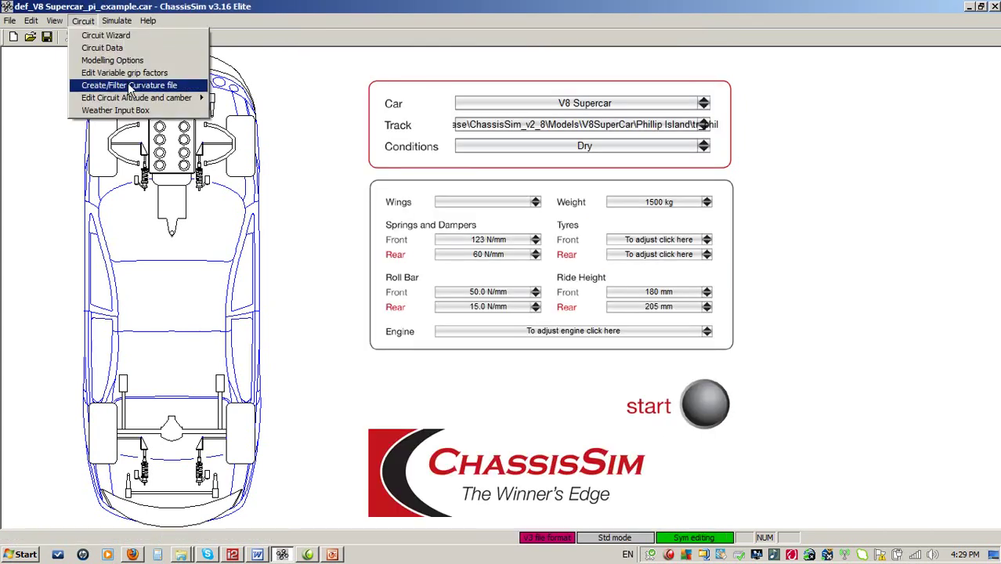
{"action": "left_click", "coordinate": [102, 48]}
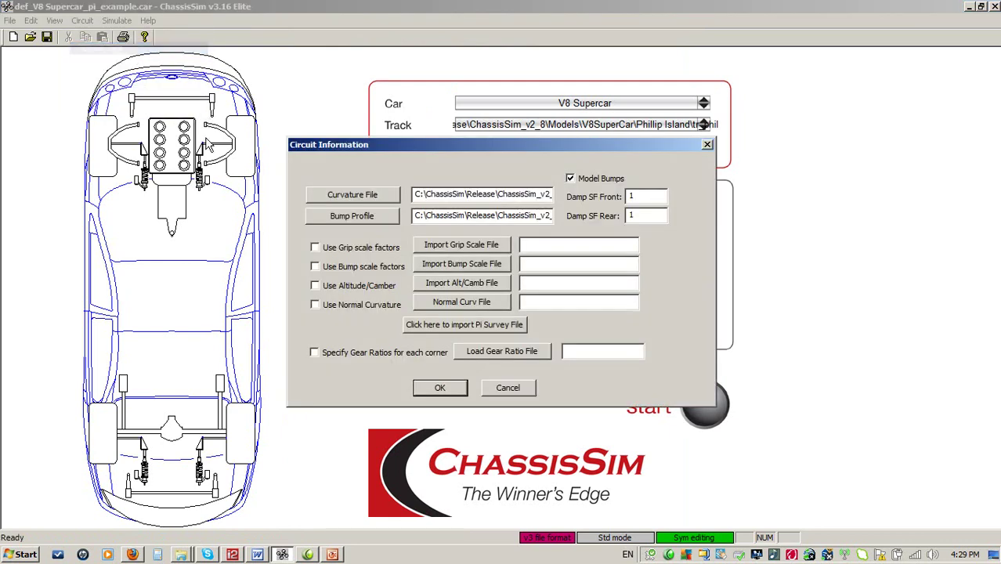
{"action": "left_click", "coordinate": [494, 284]}
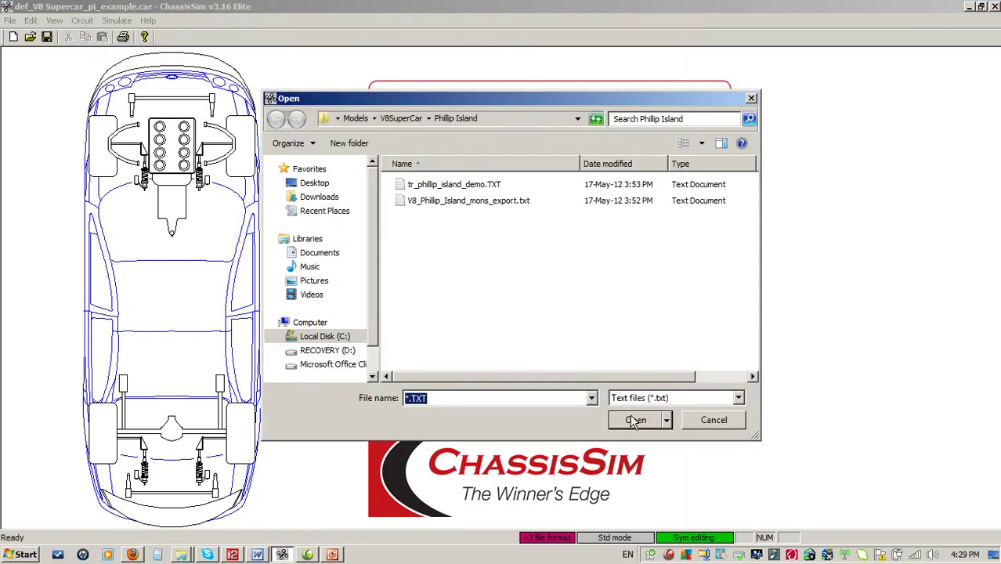
{"action": "left_click", "coordinate": [713, 421]}
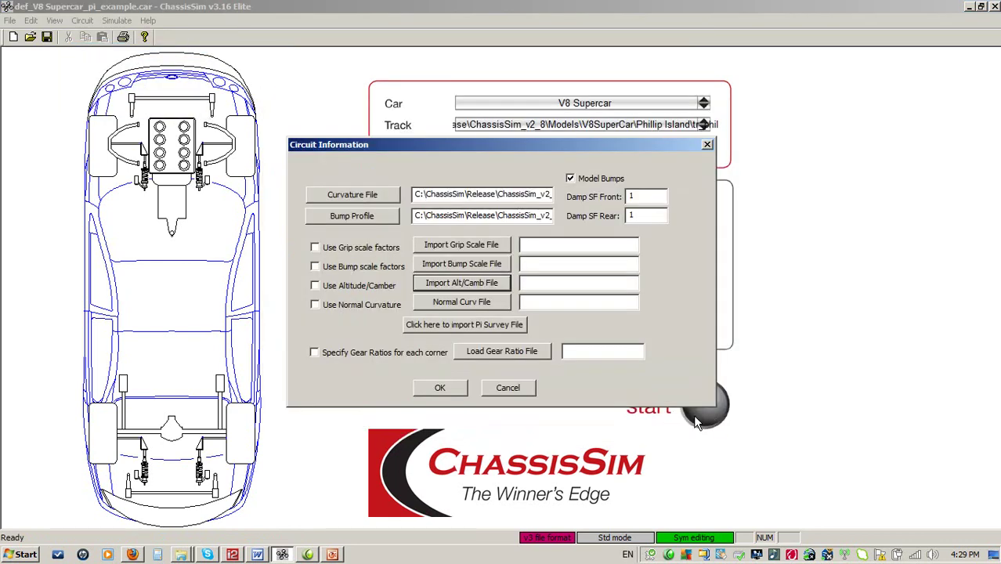
{"action": "left_click", "coordinate": [510, 388]}
{"action": "left_click", "coordinate": [233, 554]}
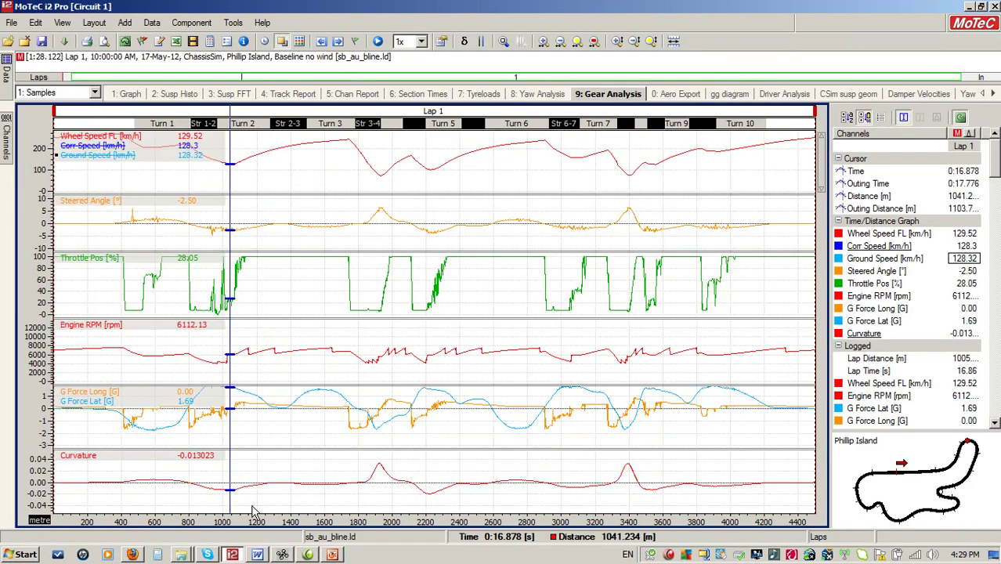
- Open the variable grip factor editor, import circuit files from Circuit Data, and start generating
{"action": "left_click", "coordinate": [283, 555]}
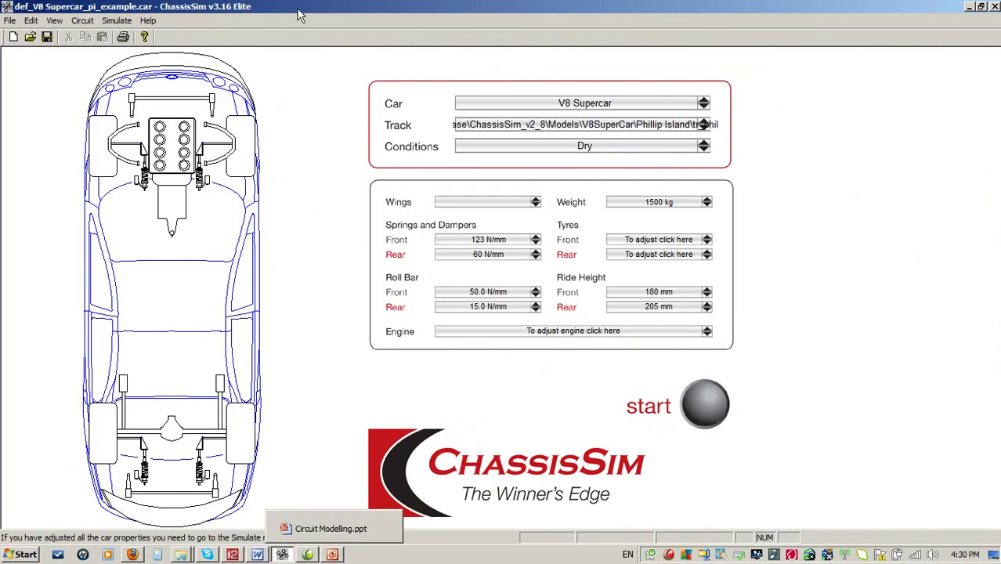
{"action": "left_click", "coordinate": [83, 21]}
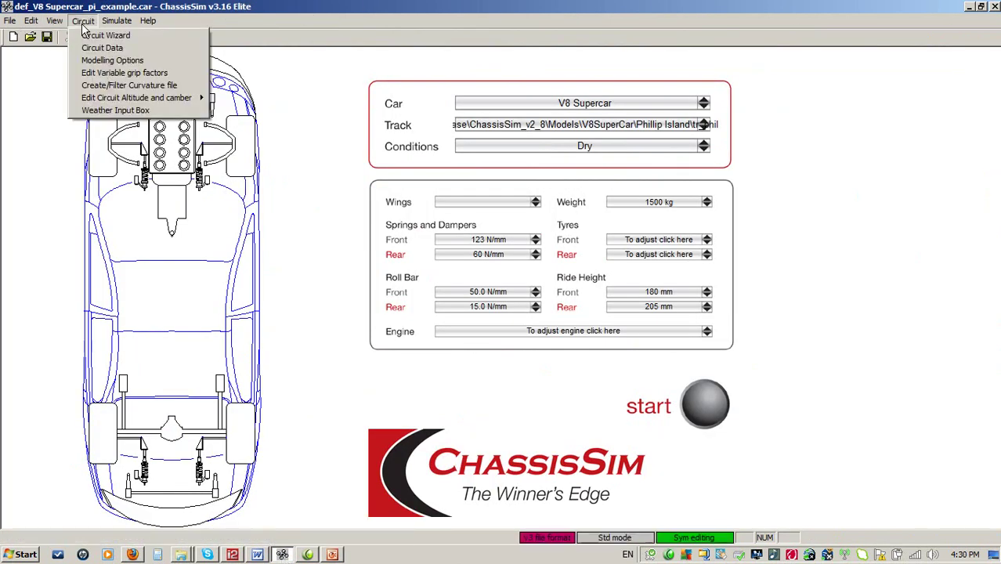
{"action": "left_click", "coordinate": [93, 74]}
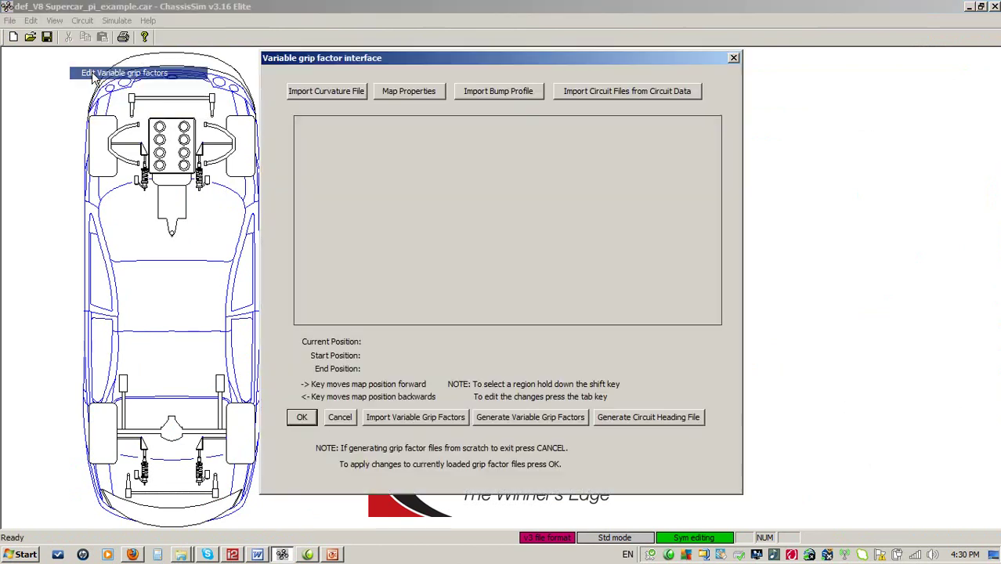
{"action": "left_click", "coordinate": [659, 98]}
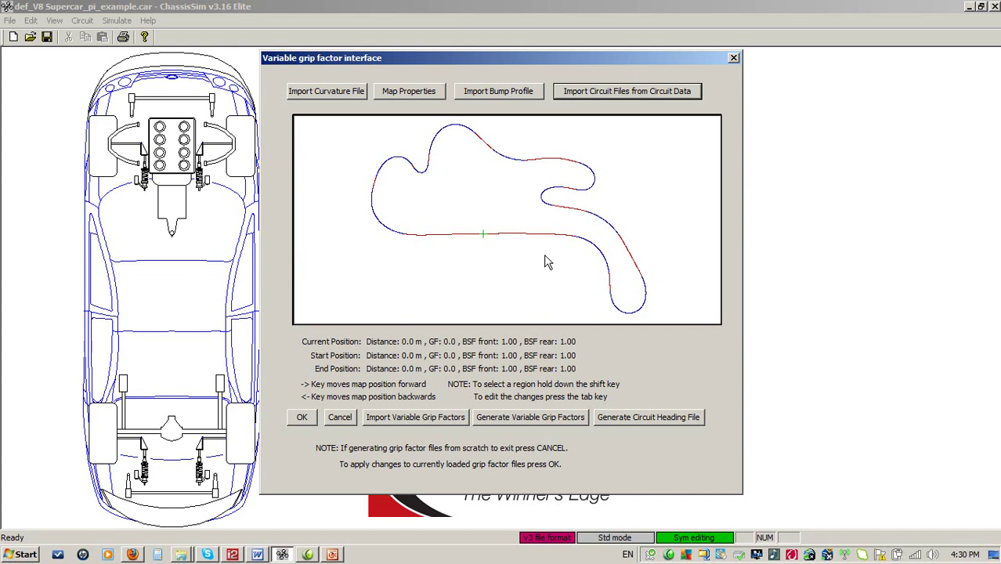
{"action": "left_click", "coordinate": [544, 423]}
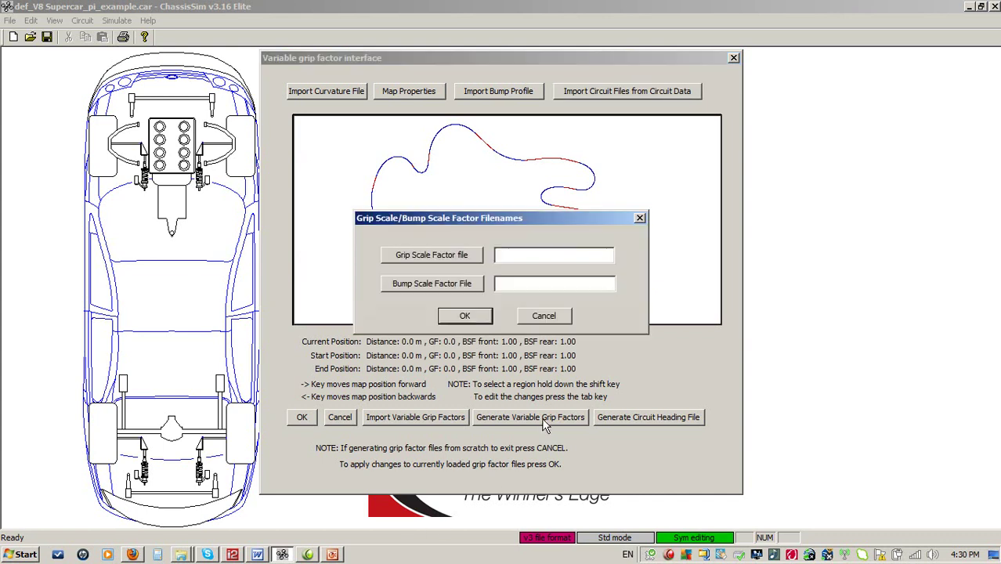
- Save the scale factor files as gf_phillip_island and bsf_phillip_island, then close and show the desktop
{"action": "left_click", "coordinate": [444, 259]}
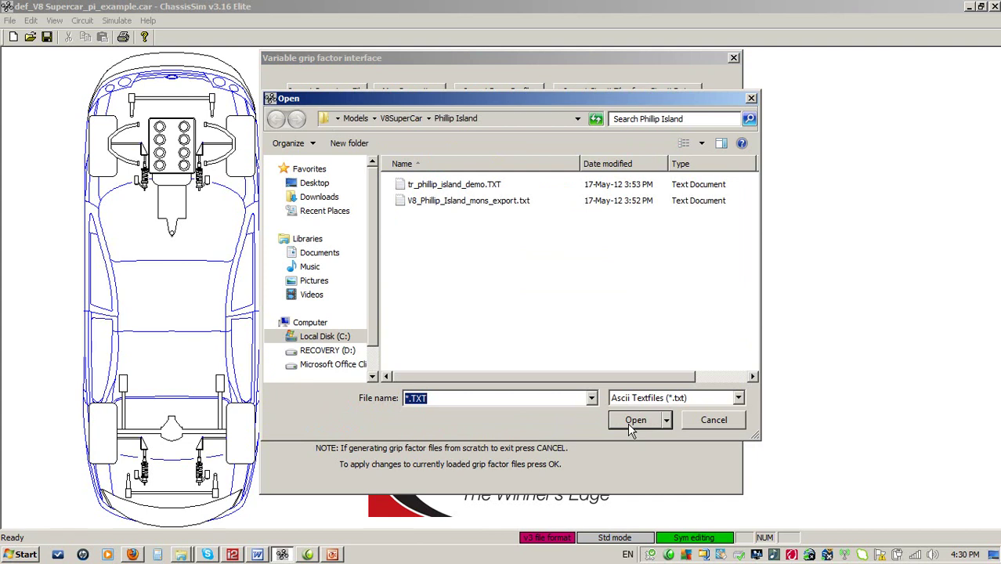
{"action": "type", "text": "gf_phillip_island"}
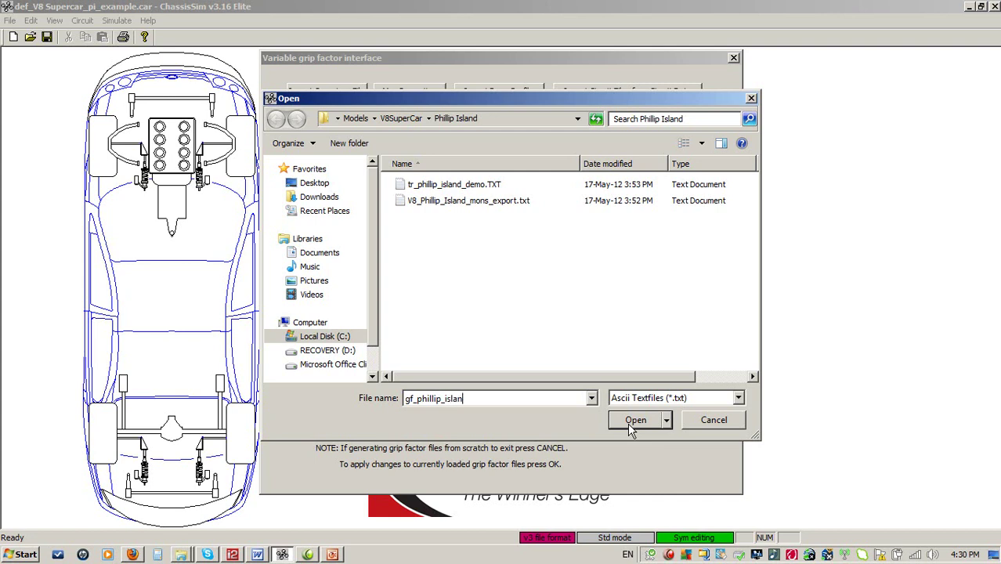
{"action": "left_click", "coordinate": [630, 424]}
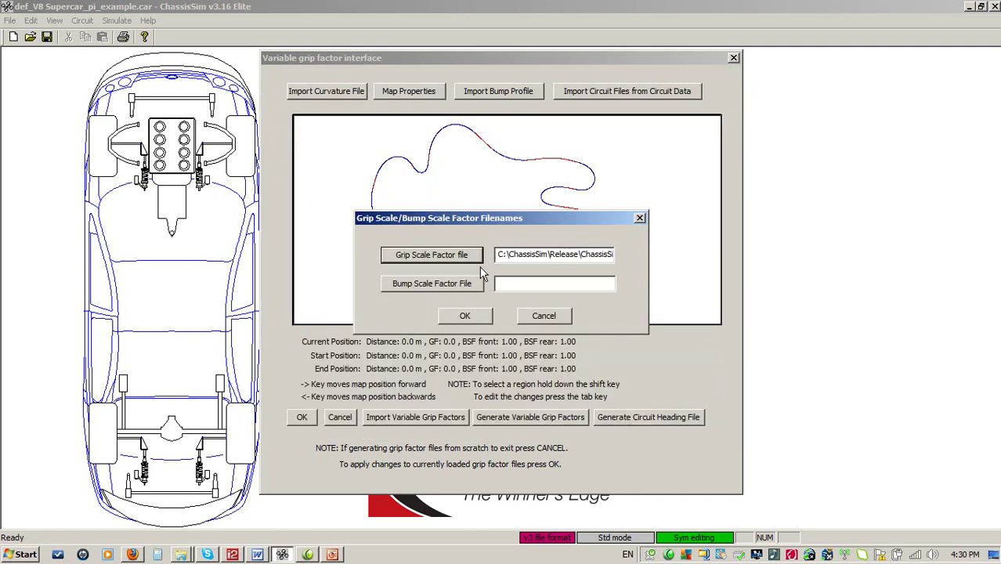
{"action": "left_click", "coordinate": [463, 284]}
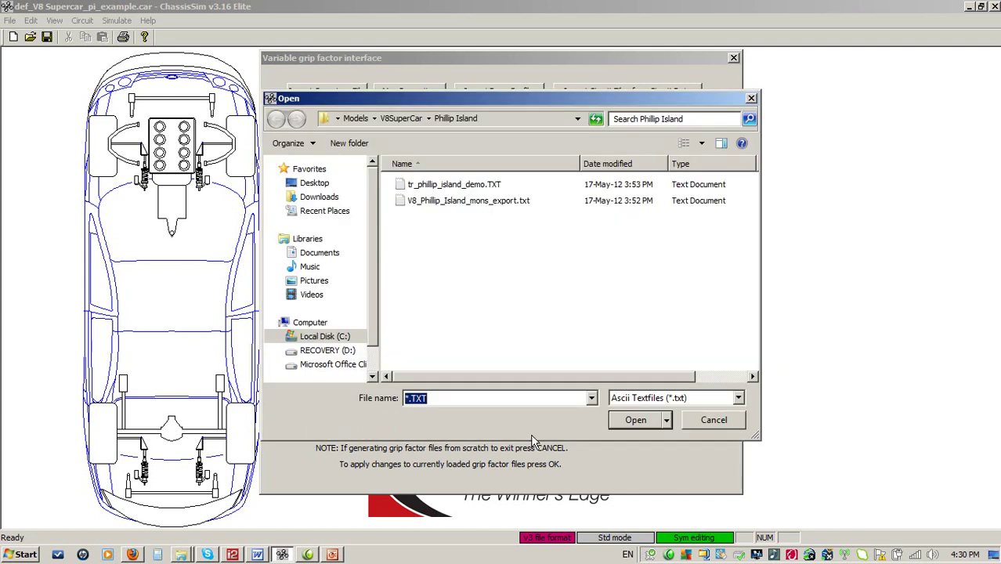
{"action": "key", "text": "BackSpace"}
{"action": "type", "text": "bsf_phillip_island"}
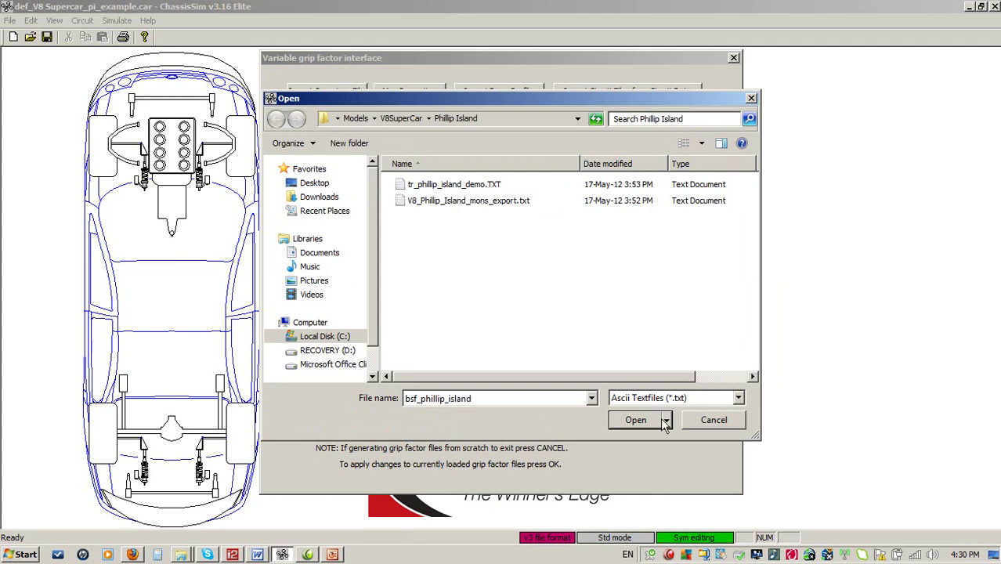
{"action": "left_click", "coordinate": [651, 424]}
{"action": "left_click", "coordinate": [485, 318]}
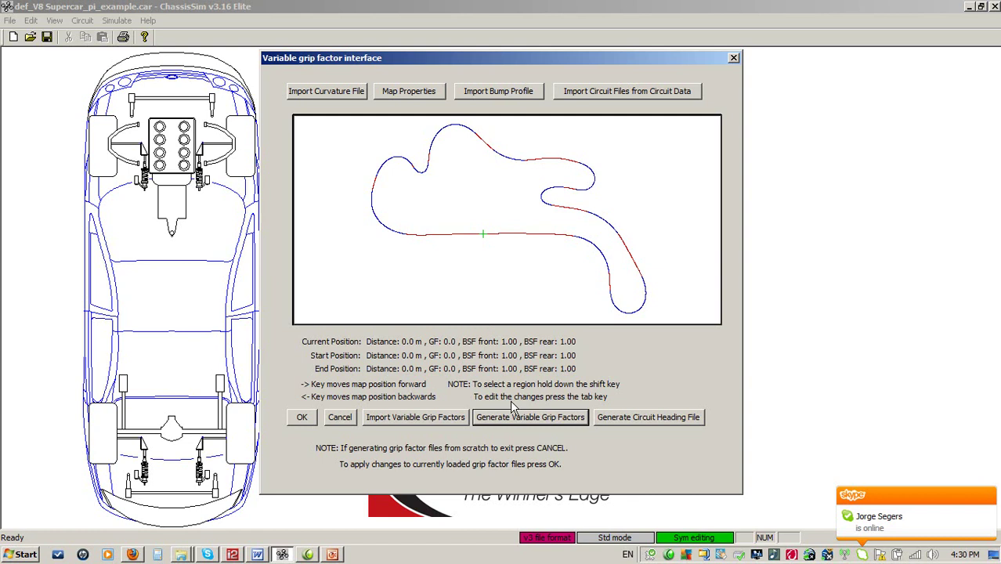
{"action": "left_click", "coordinate": [342, 418]}
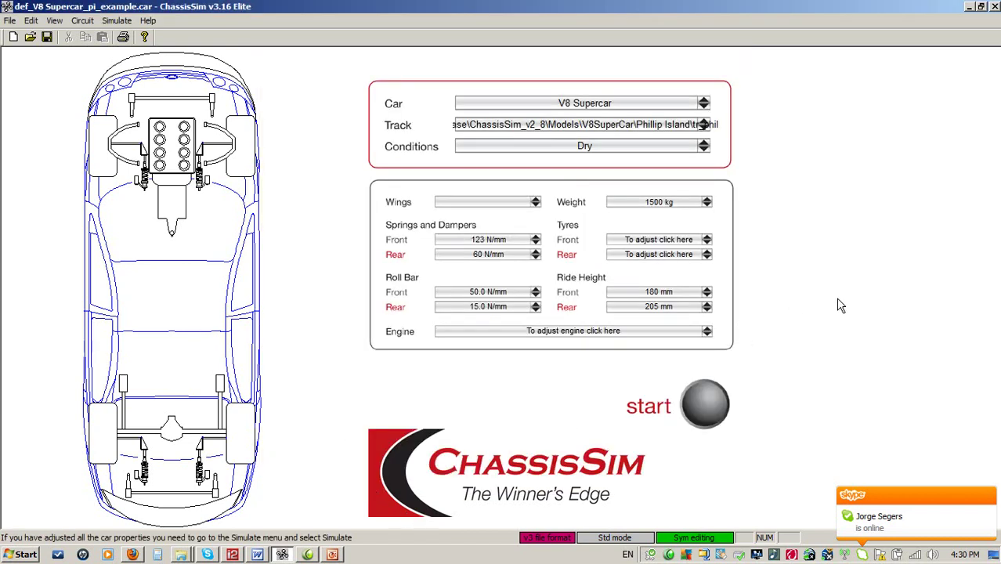
{"action": "left_click", "coordinate": [994, 555]}
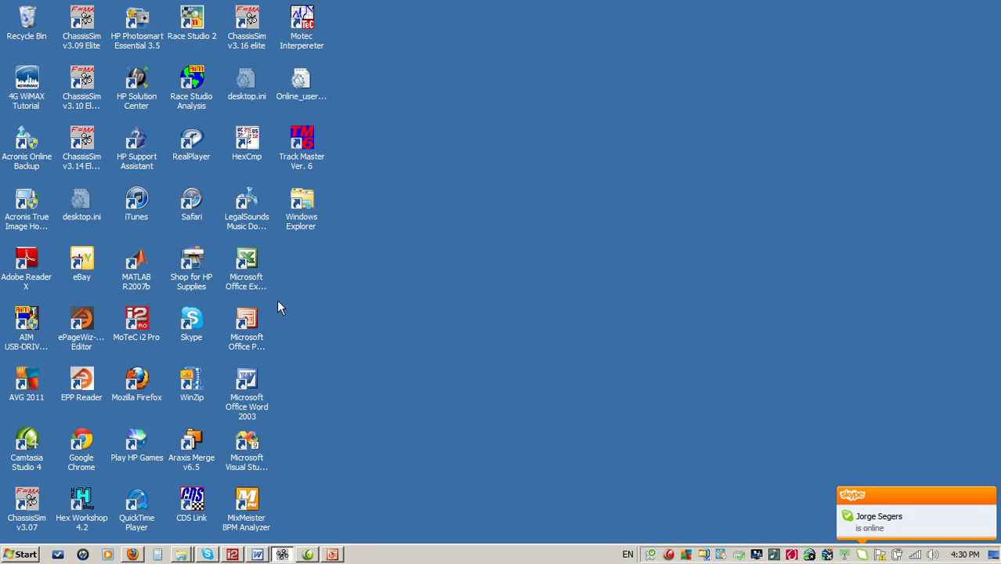
- Launch Excel and browse to the ChassisSim_v2_8 > Models > V8SuperCar > Phillip Island folder
{"action": "double_click", "coordinate": [250, 261]}
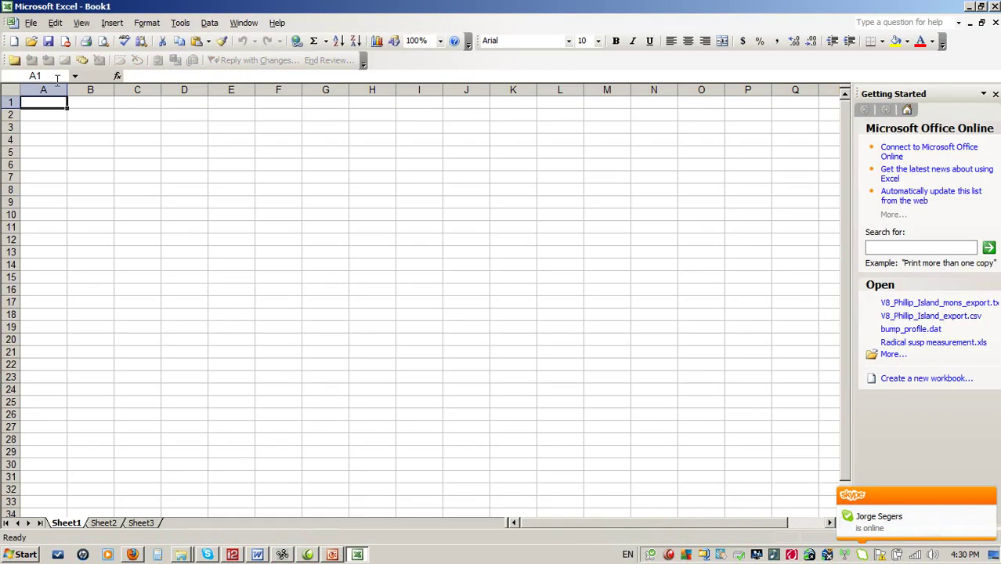
{"action": "left_click", "coordinate": [29, 41]}
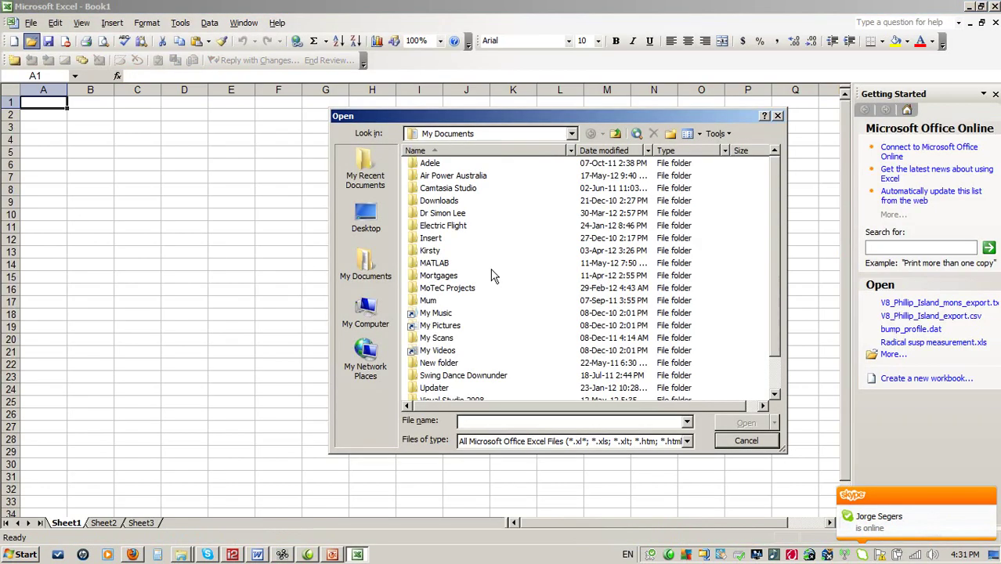
{"action": "left_click", "coordinate": [368, 311]}
{"action": "double_click", "coordinate": [452, 187]}
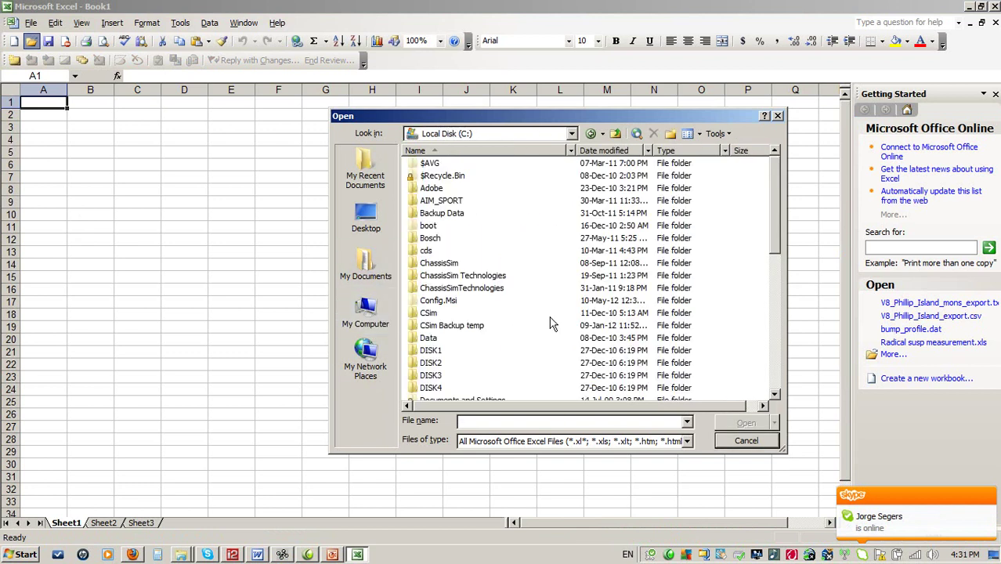
{"action": "double_click", "coordinate": [430, 265]}
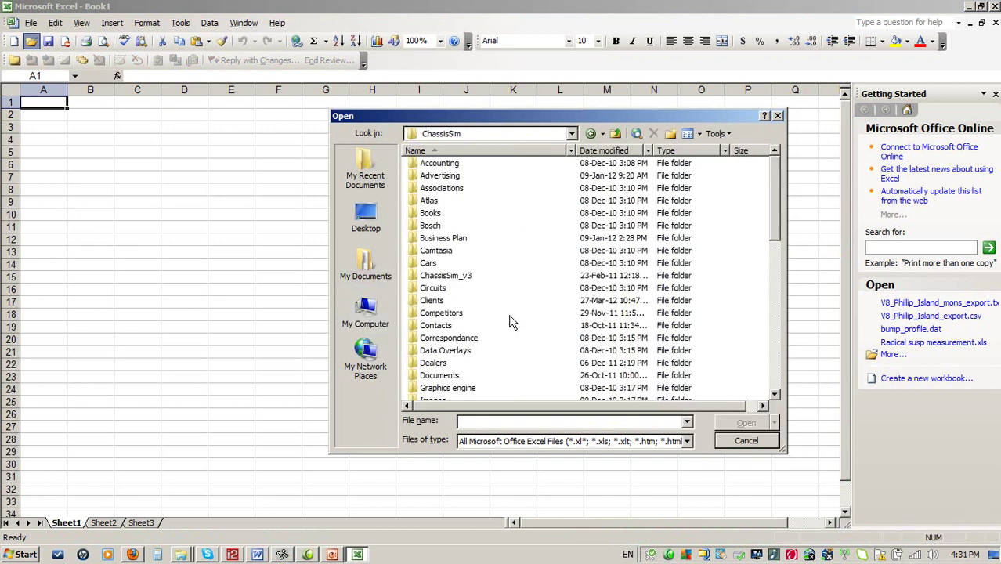
{"action": "scroll", "coordinate": [513, 321], "scroll_direction": "down", "scroll_amount": 7}
{"action": "double_click", "coordinate": [435, 303]}
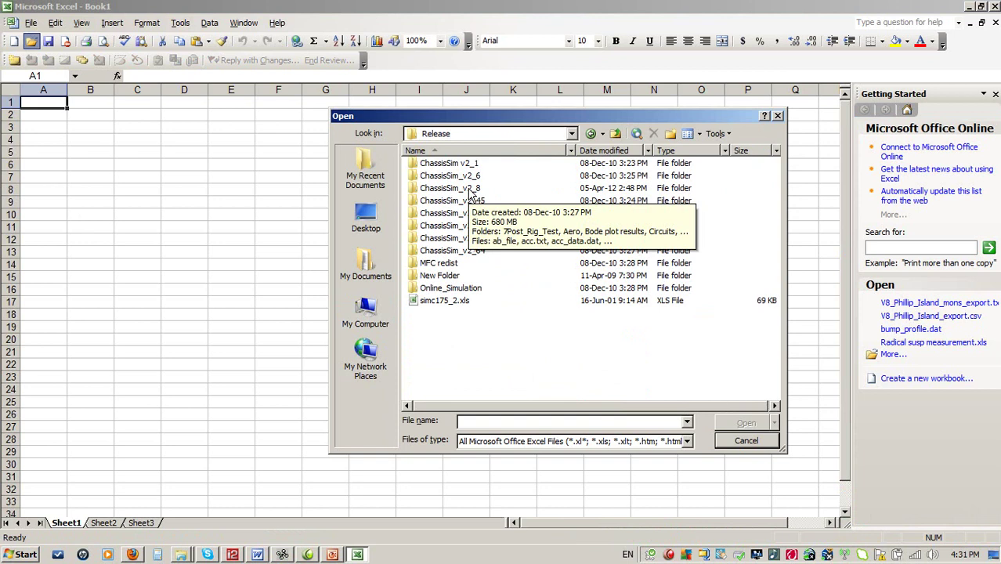
{"action": "double_click", "coordinate": [471, 195]}
{"action": "scroll", "coordinate": [509, 305], "scroll_direction": "down", "scroll_amount": 1}
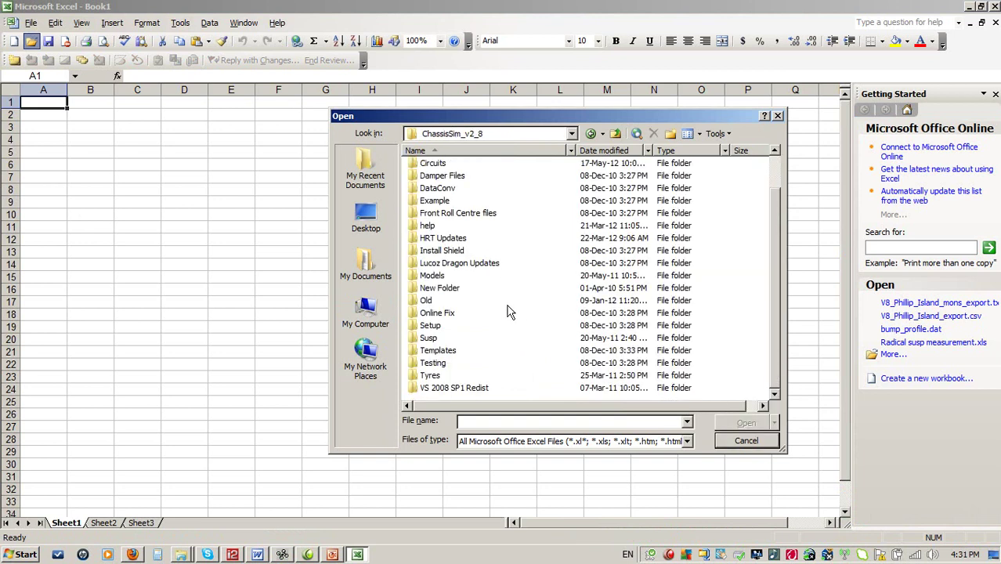
{"action": "double_click", "coordinate": [428, 278]}
{"action": "scroll", "coordinate": [500, 342], "scroll_direction": "down", "scroll_amount": 2}
{"action": "double_click", "coordinate": [442, 363]}
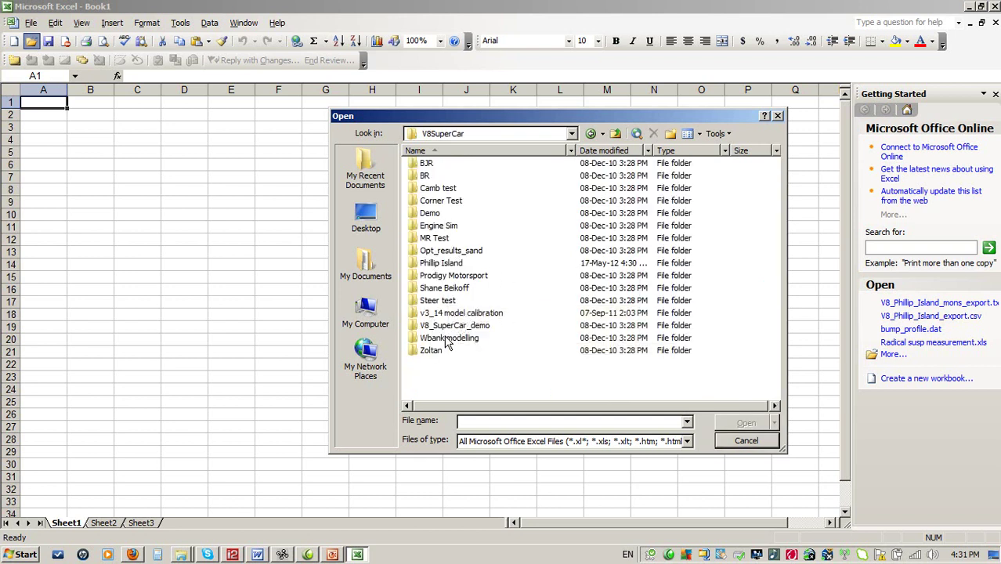
{"action": "double_click", "coordinate": [443, 264]}
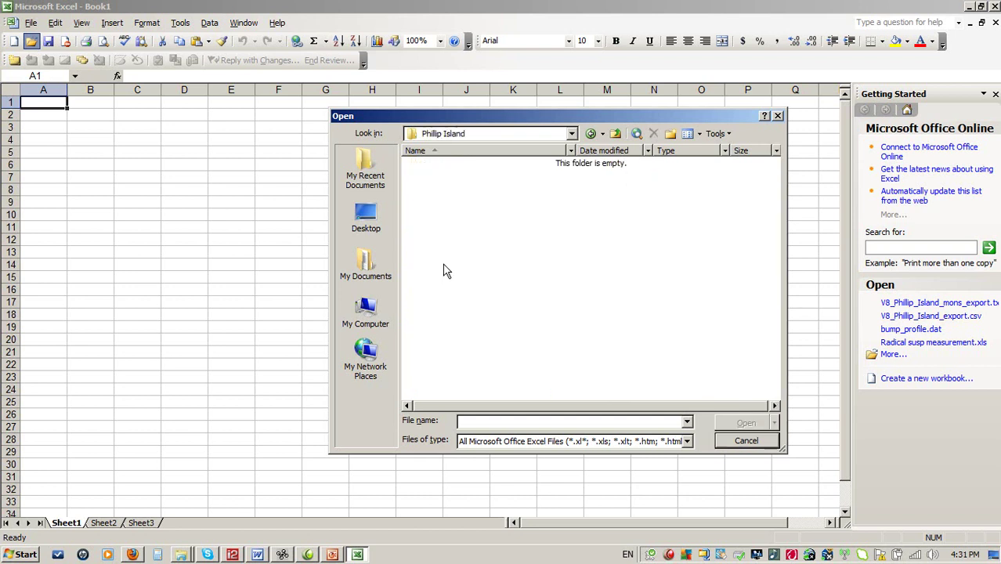
- Show All Files and open gf_phillip_island.TXT for import
{"action": "left_click", "coordinate": [686, 441]}
{"action": "left_click", "coordinate": [673, 458]}
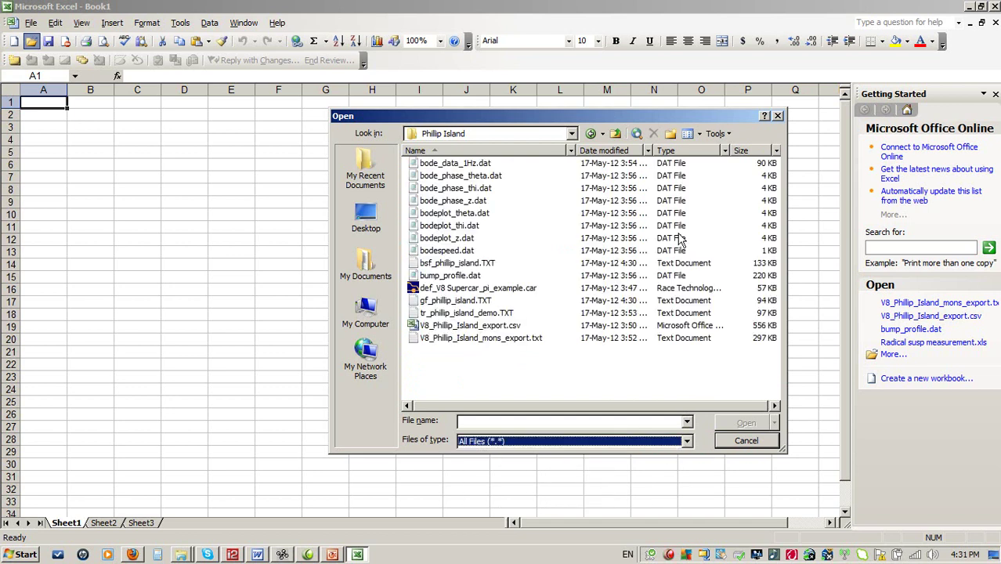
{"action": "left_click", "coordinate": [440, 302]}
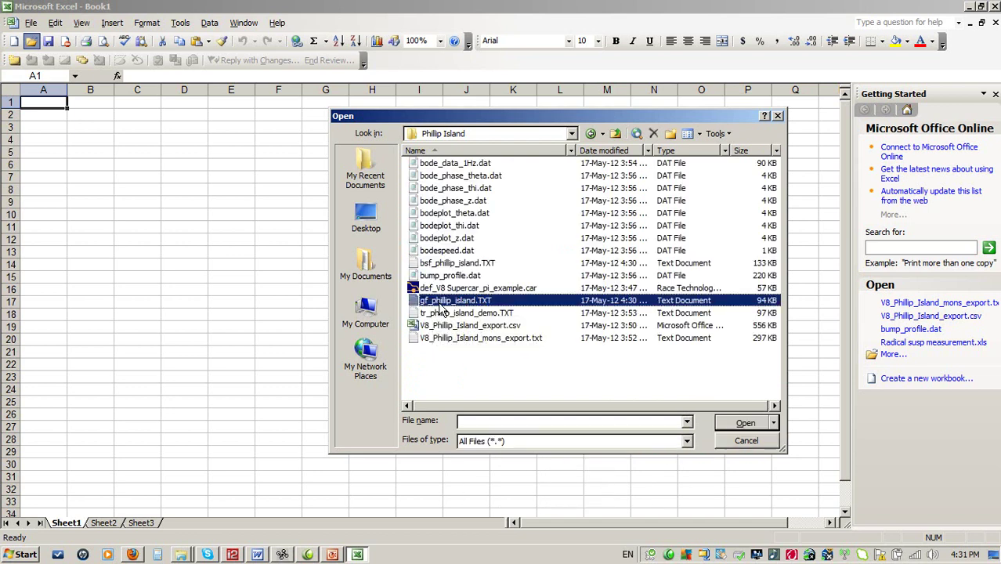
{"action": "left_click", "coordinate": [738, 424]}
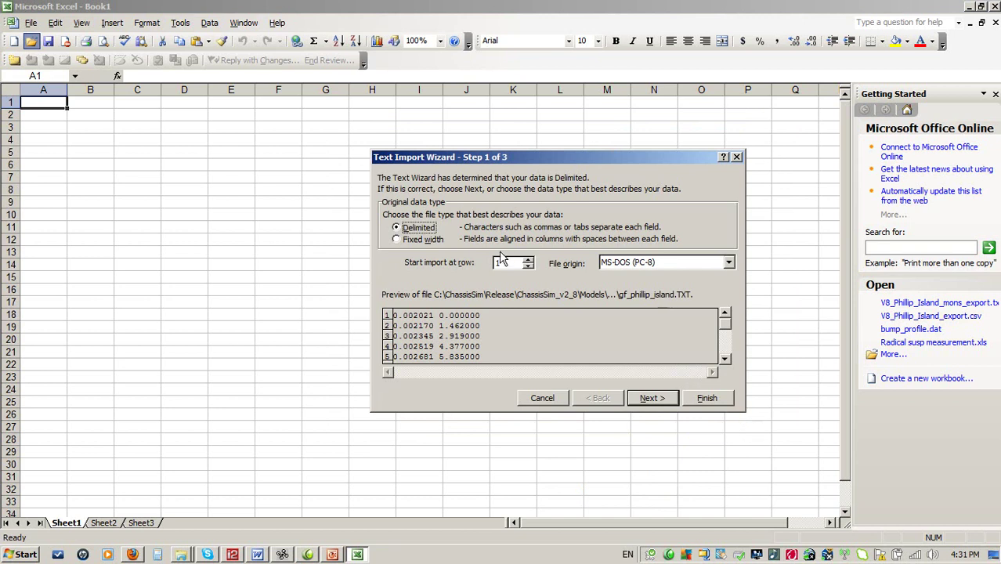
- Import the file split on spaces, then select the grip factors in column A and distances in column B
{"action": "left_click", "coordinate": [661, 398]}
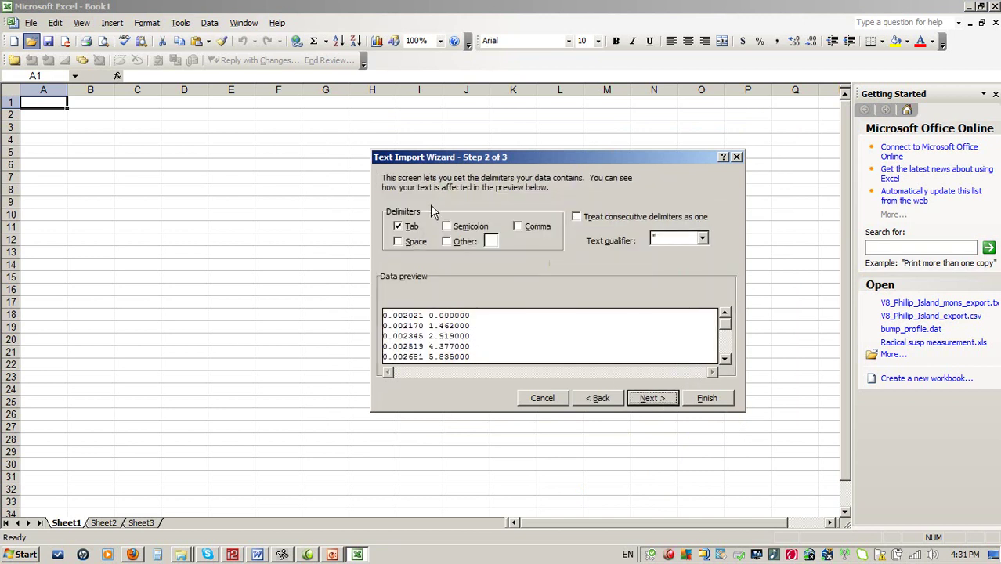
{"action": "left_click", "coordinate": [415, 245]}
{"action": "left_click", "coordinate": [648, 398]}
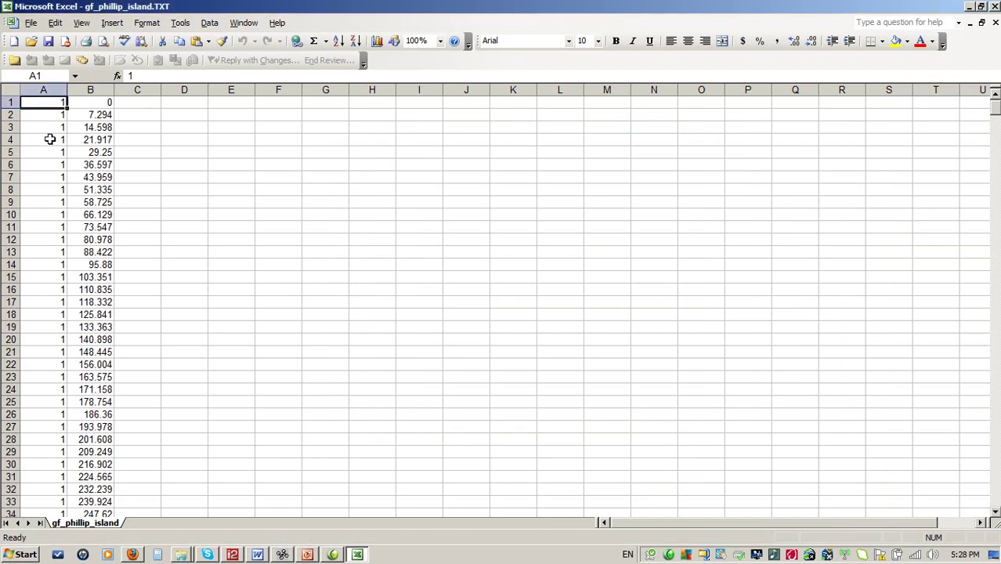
{"action": "left_click_drag", "start_coordinate": [45, 103], "coordinate": [40, 452]}
{"action": "left_click_drag", "start_coordinate": [96, 101], "coordinate": [104, 452]}
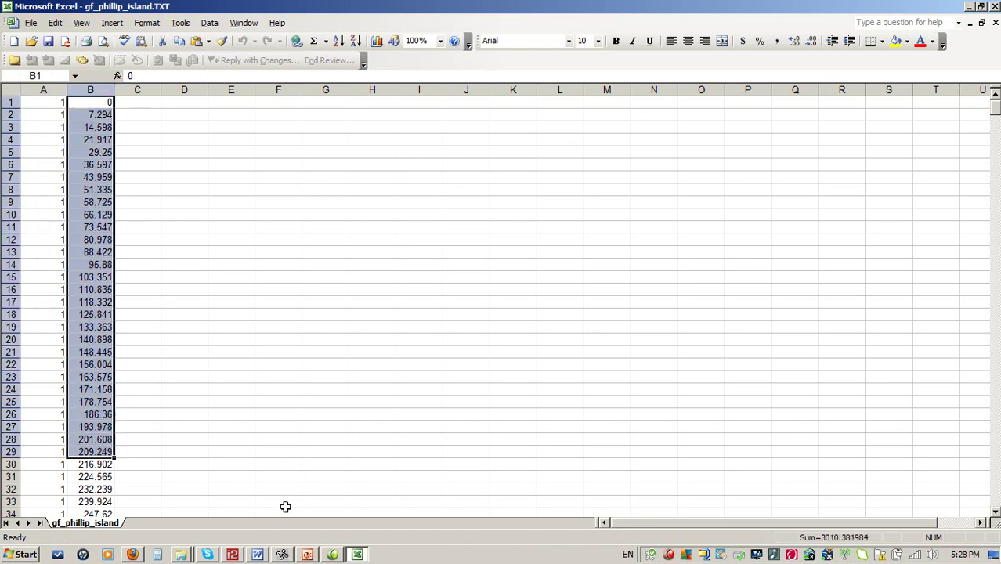
- Bring MoTeC forward and place the lap cursor at about 1045 m
{"action": "left_click", "coordinate": [234, 555]}
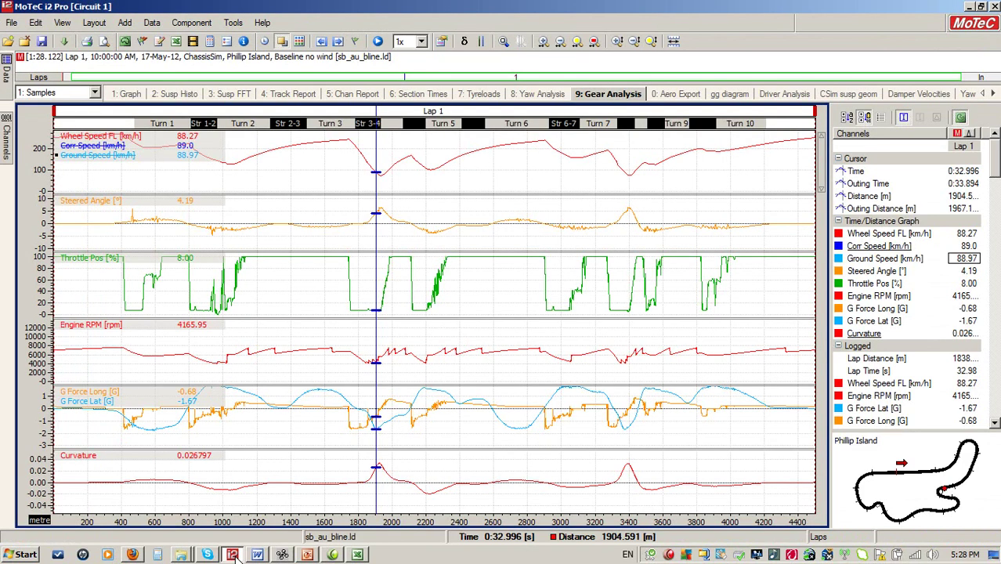
{"action": "left_click_drag", "start_coordinate": [296, 182], "coordinate": [232, 181]}
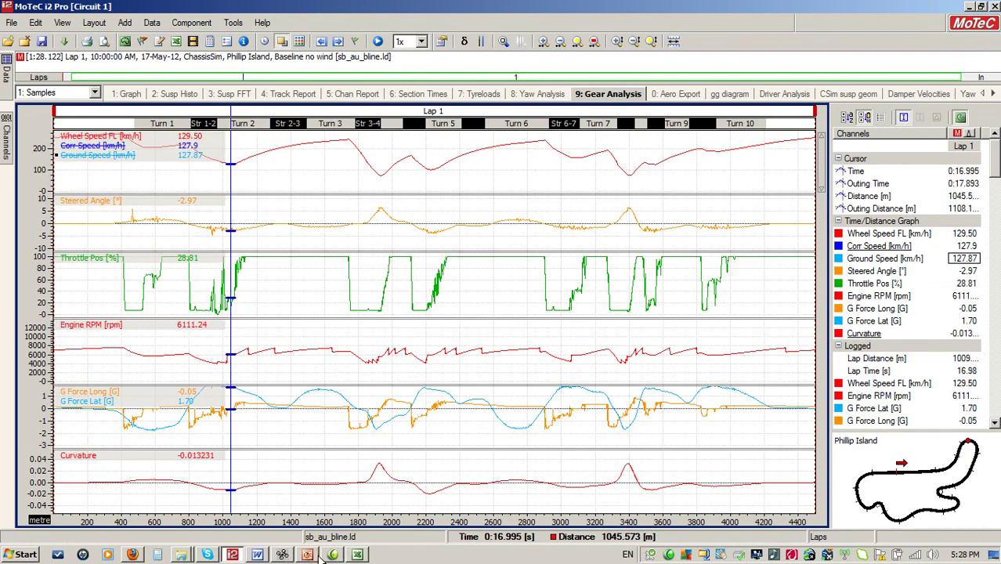
- Locate the grip factors near 996, 1011.934, 1038.226 and 1041.952 m, then return to MoTeC
{"action": "left_click", "coordinate": [357, 554]}
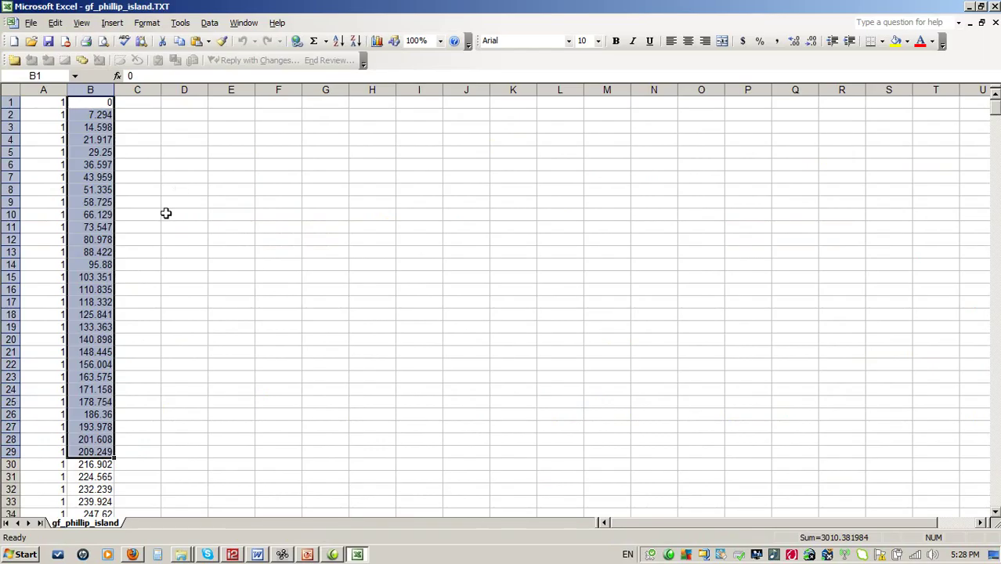
{"action": "left_click", "coordinate": [130, 303]}
{"action": "scroll", "coordinate": [130, 303], "scroll_direction": "down", "scroll_amount": 20}
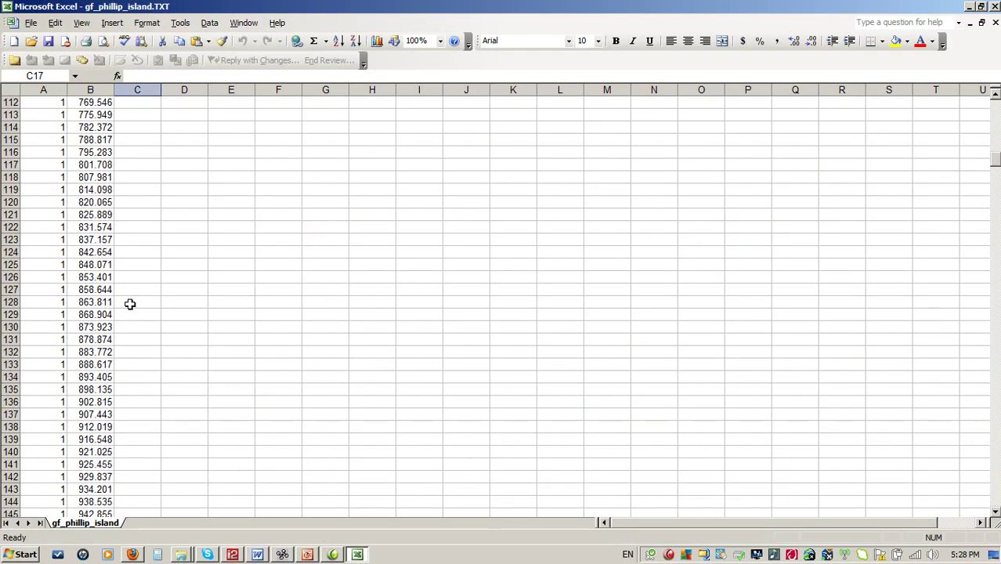
{"action": "scroll", "coordinate": [130, 304], "scroll_direction": "down", "scroll_amount": 9}
{"action": "left_click", "coordinate": [41, 267]}
{"action": "left_click", "coordinate": [41, 317]}
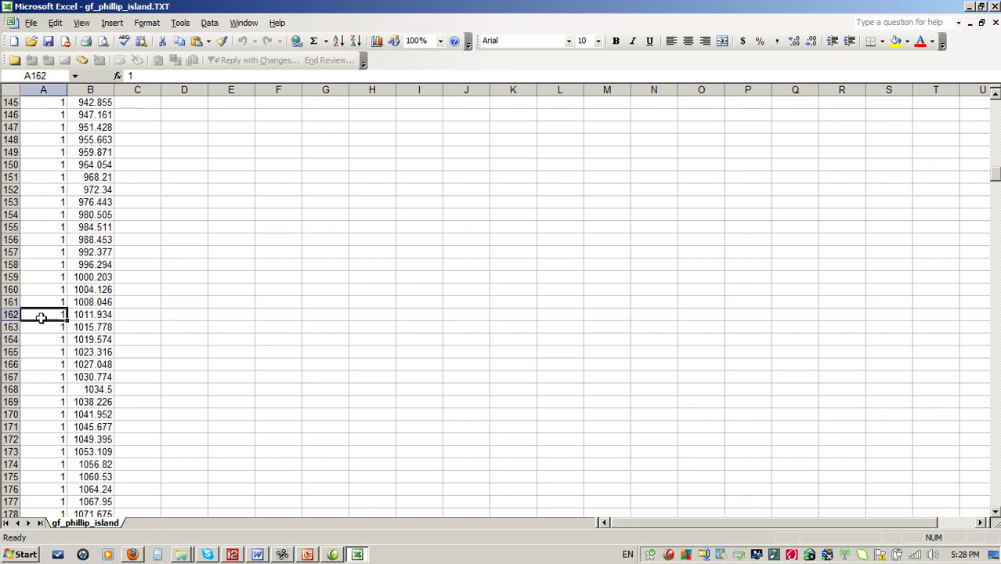
{"action": "left_click", "coordinate": [42, 400]}
{"action": "left_click", "coordinate": [44, 413]}
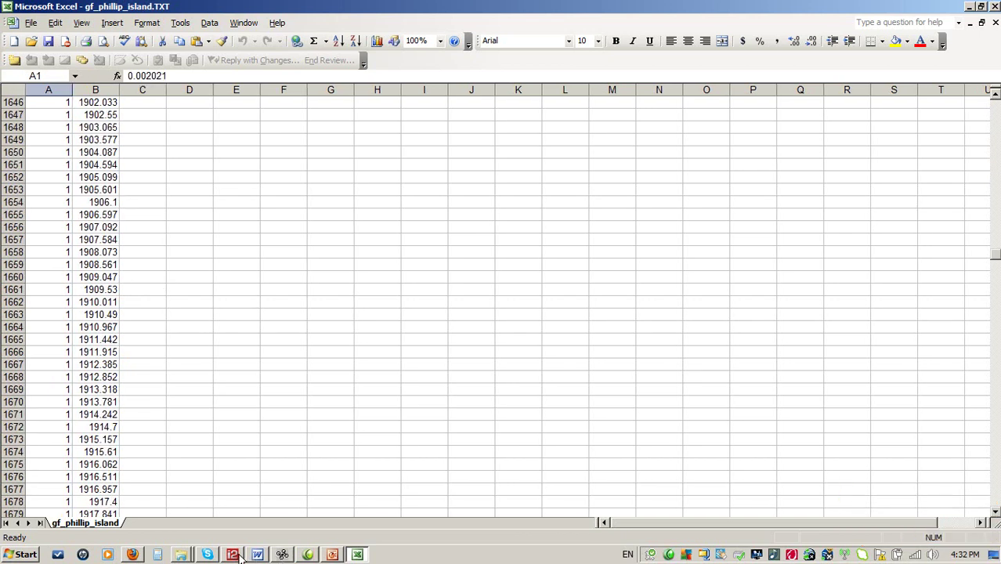
{"action": "left_click", "coordinate": [235, 557]}
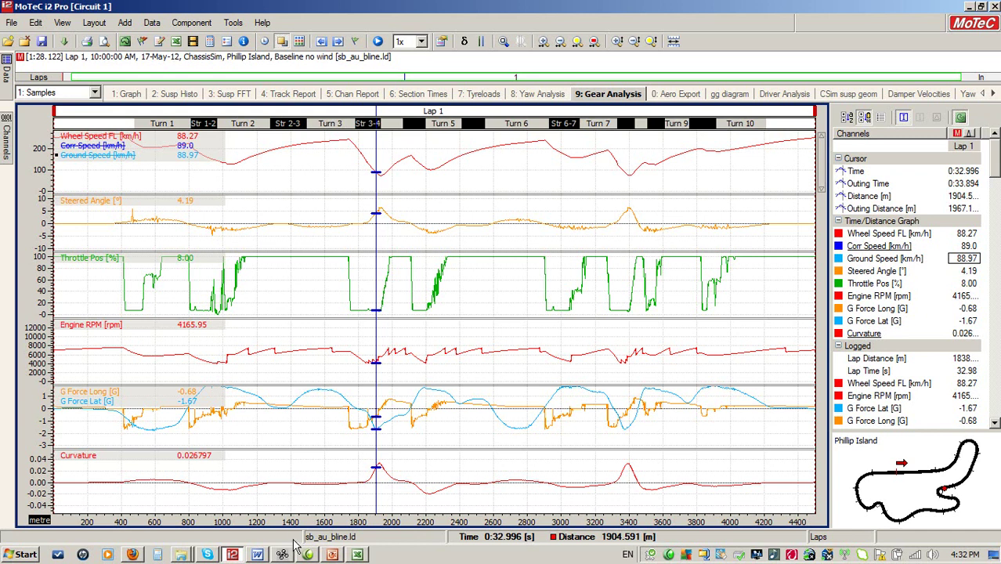
- Switch from MoTeC to the Circuit Modelling presentation in PowerPoint
{"action": "left_click", "coordinate": [332, 555]}
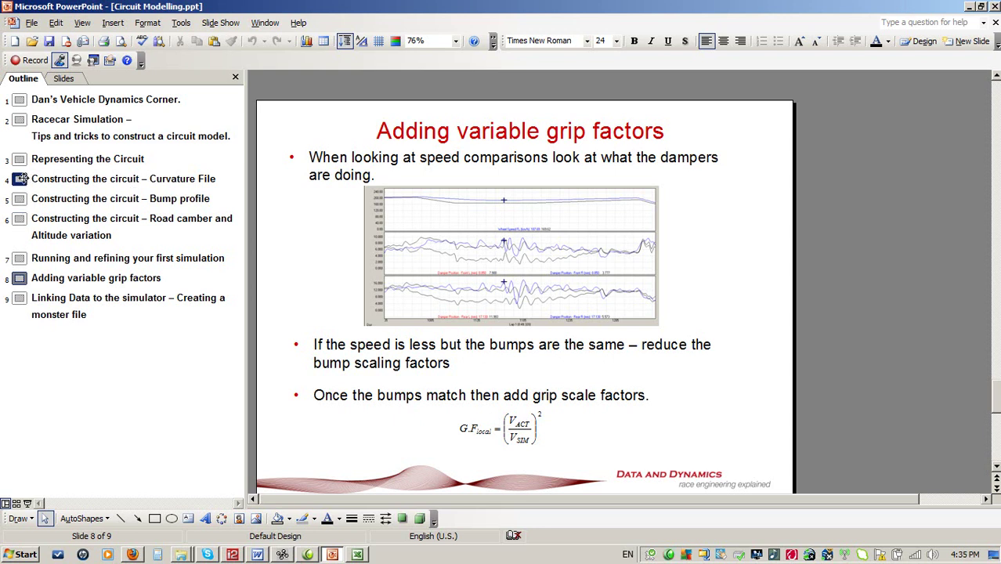
- Step through slides 4–8, Curvature File to Adding variable grip factors, then return to MoTeC
{"action": "left_click", "coordinate": [19, 179]}
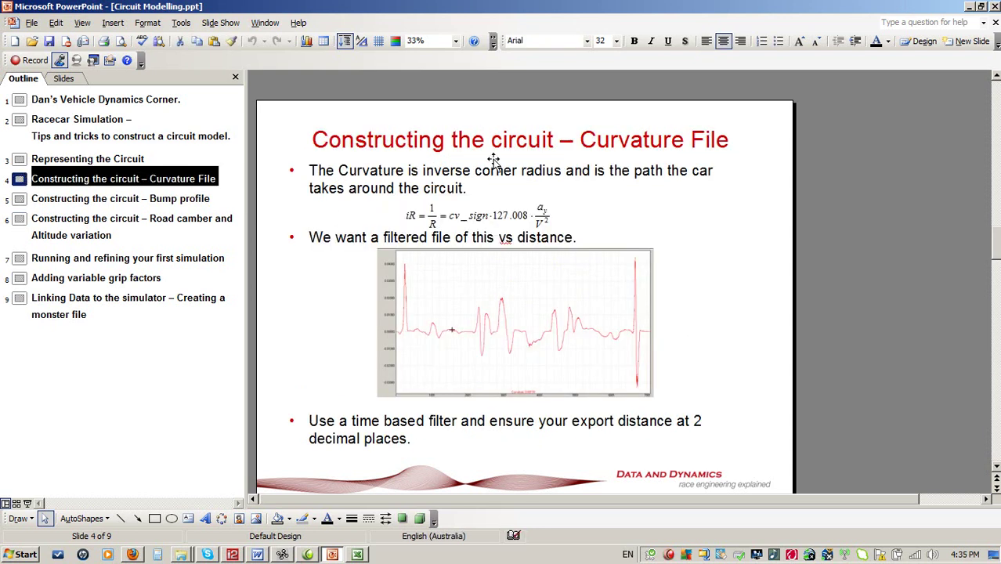
{"action": "key", "text": "Down"}
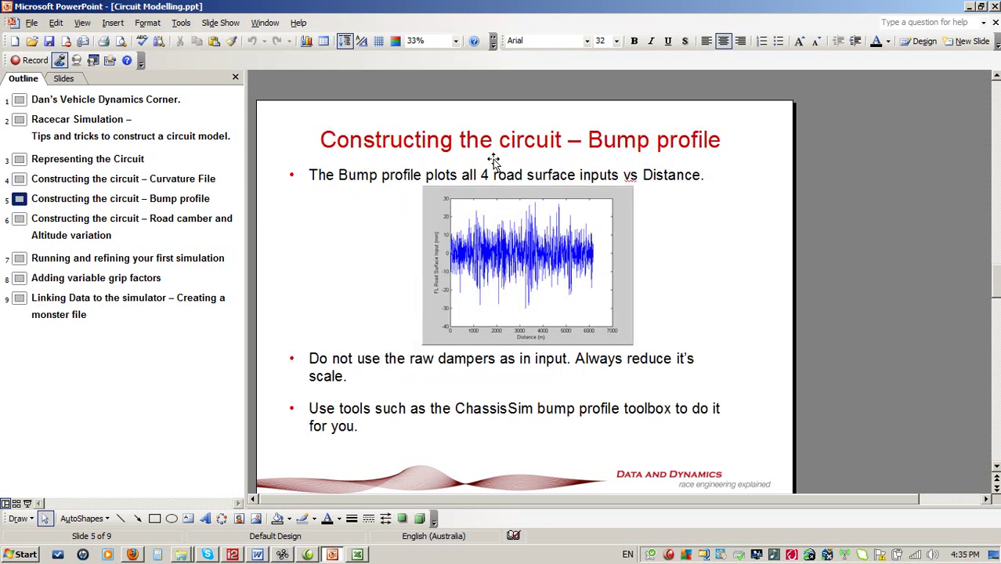
{"action": "key", "text": "Down"}
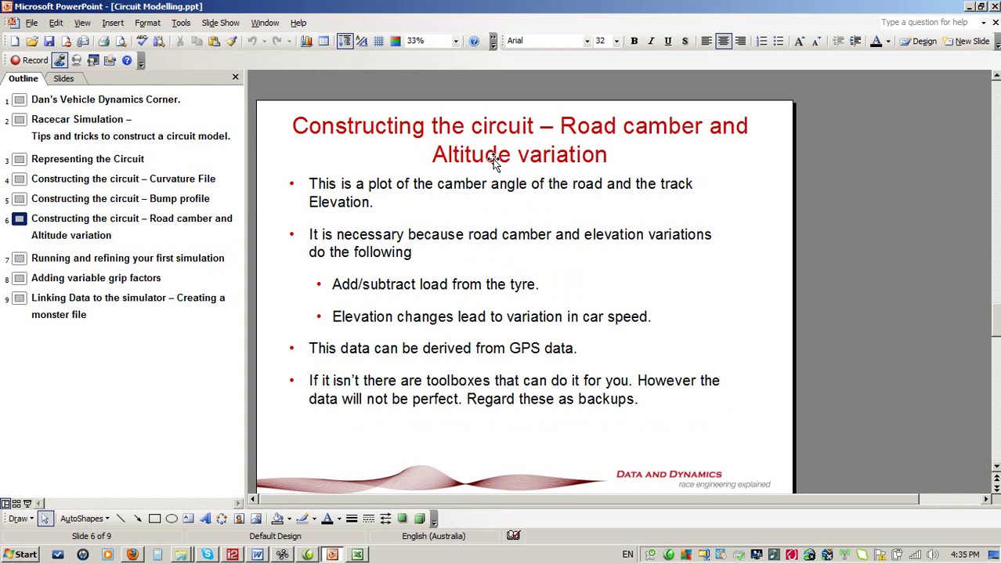
{"action": "key", "text": "Down"}
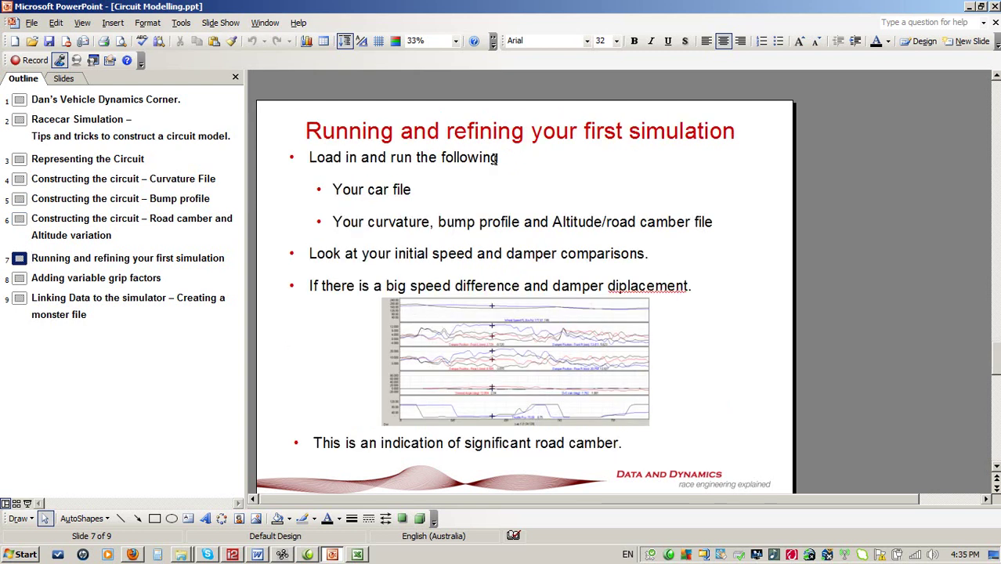
{"action": "key", "text": "Down"}
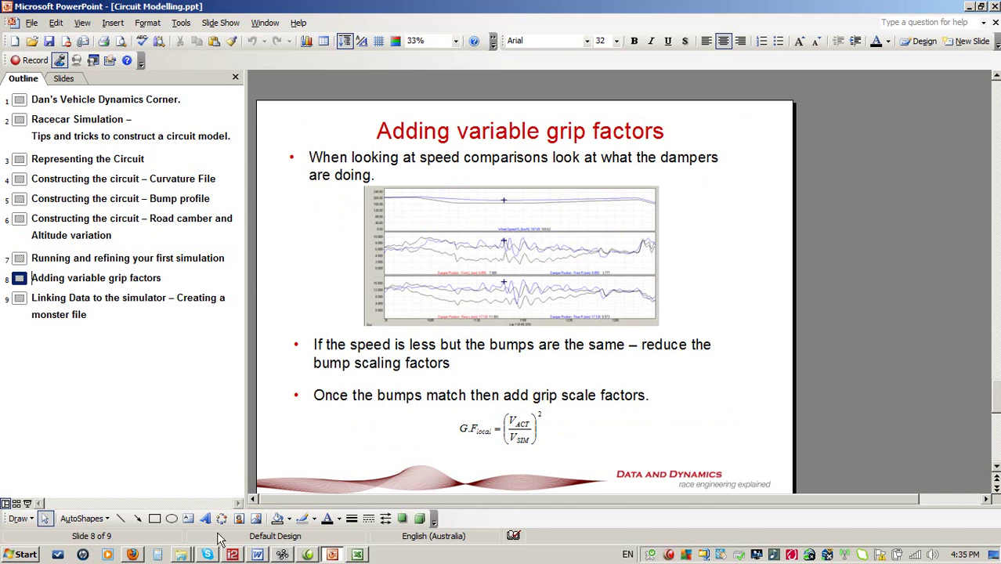
{"action": "left_click", "coordinate": [232, 555]}
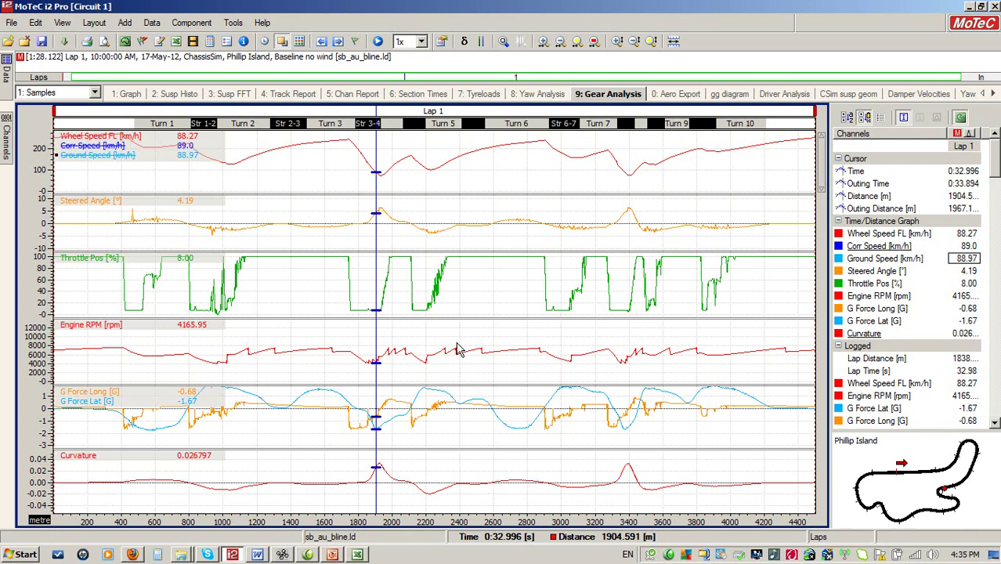
- In ChassisSim, open the front tyre properties and select the 0.9 Tyre Force Grip factor
{"action": "left_click", "coordinate": [286, 555]}
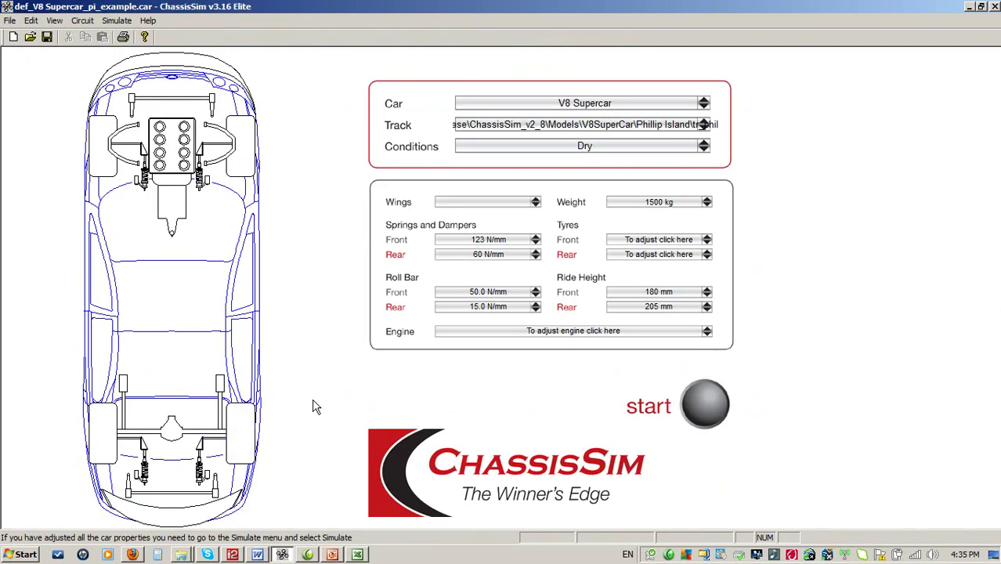
{"action": "left_click", "coordinate": [246, 151]}
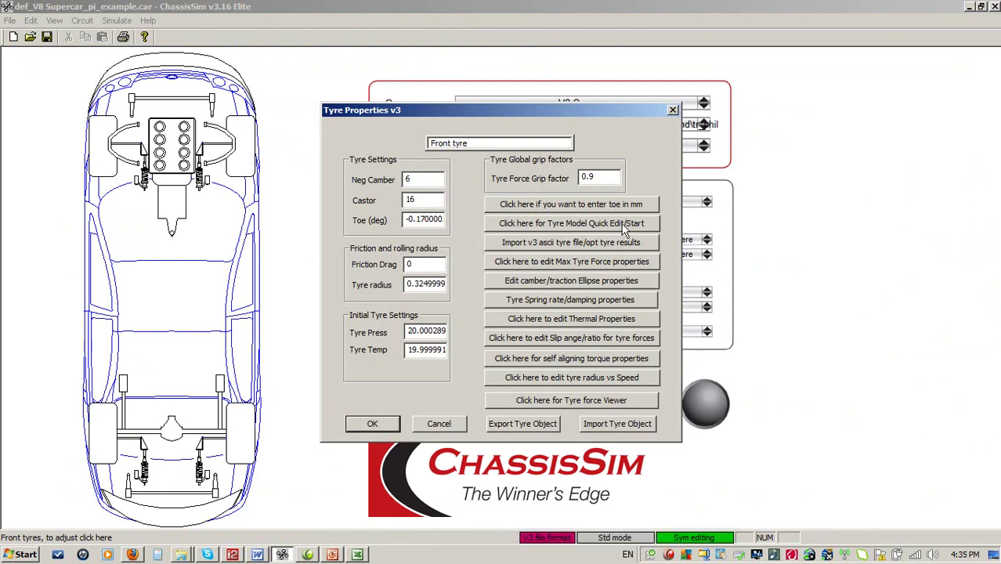
{"action": "double_click", "coordinate": [613, 180]}
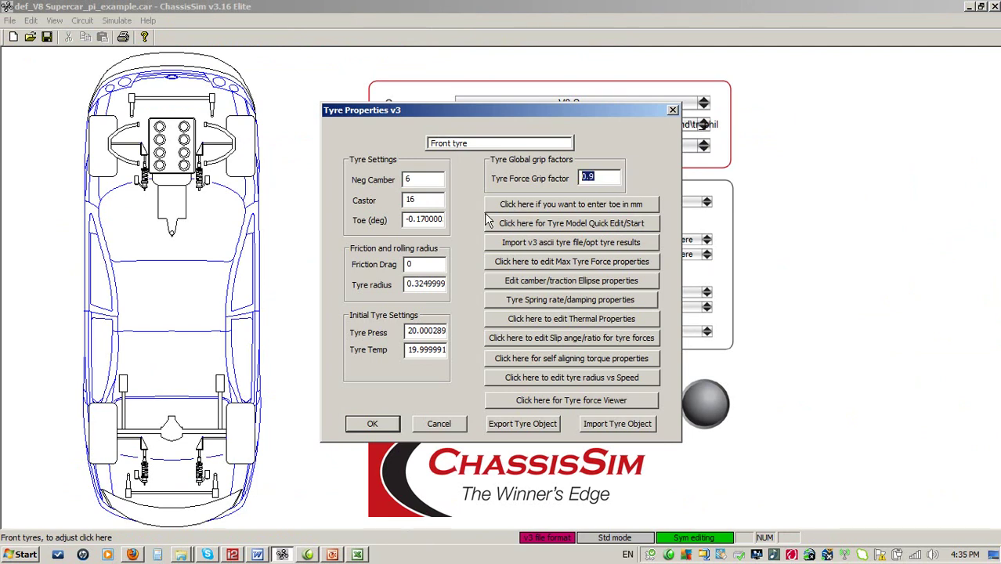